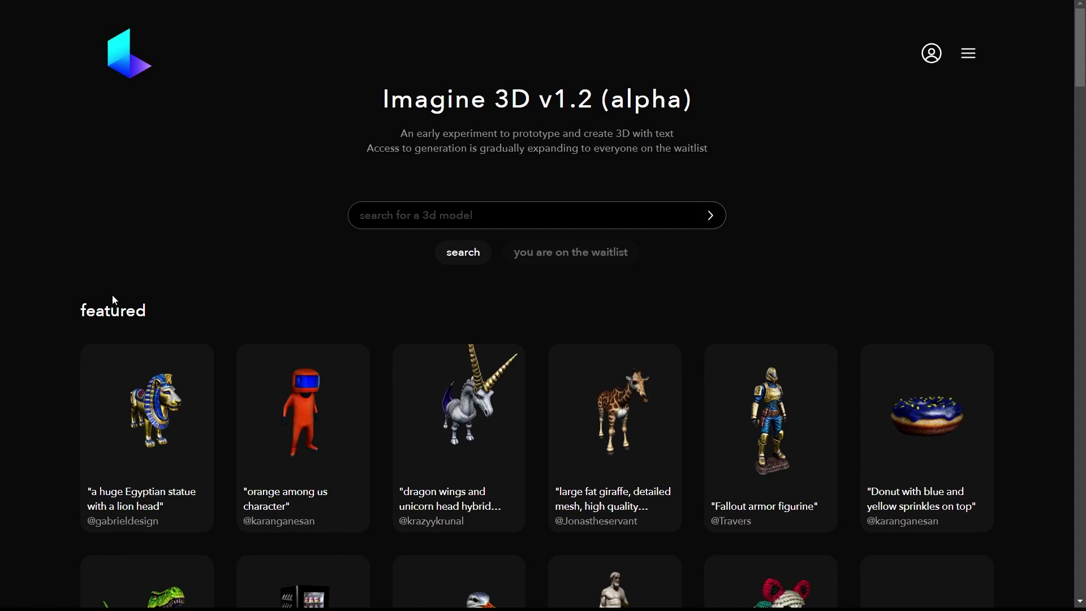
# Scroll the featured gallery and rotate the winter jacket to view its back
pyautogui.scroll(-5, 60, 284)
pyautogui.scroll(-4, 59, 283)
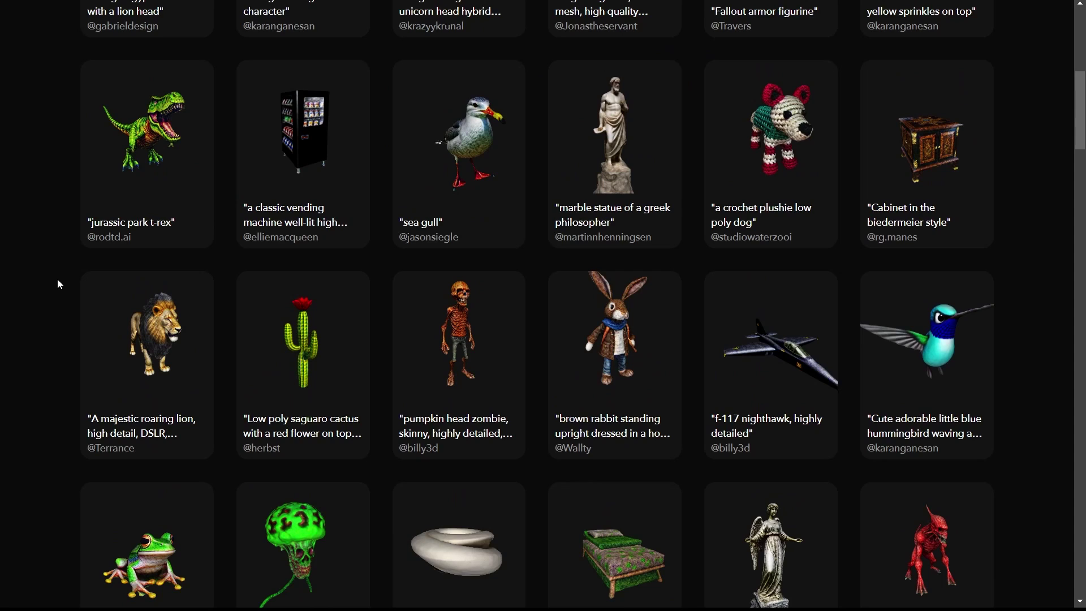
pyautogui.scroll(-3, 56, 279)
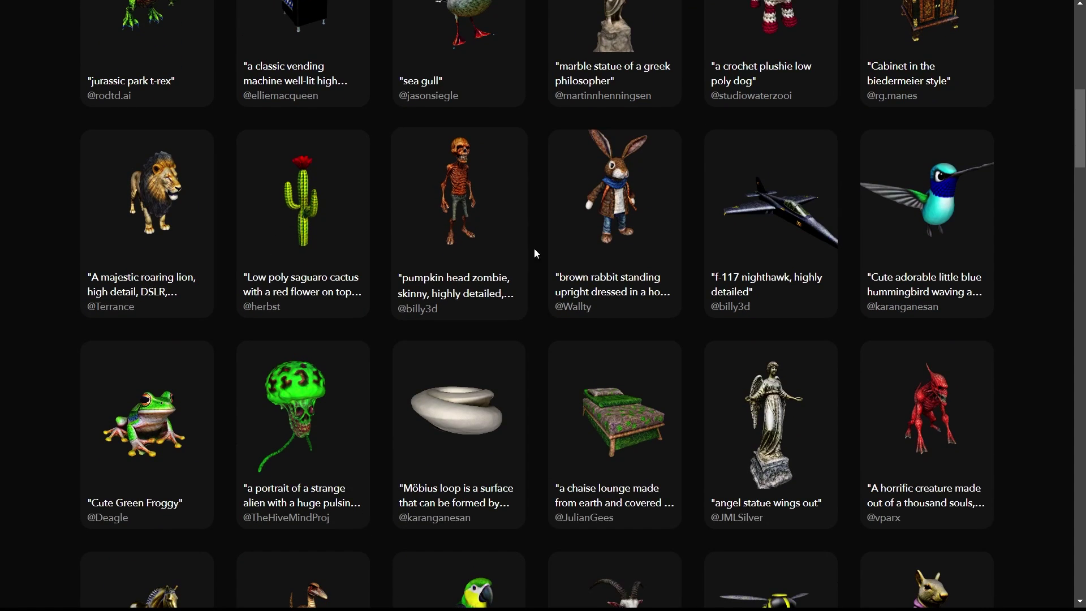
pyautogui.scroll(-6, 537, 253)
pyautogui.scroll(-4, 1032, 312)
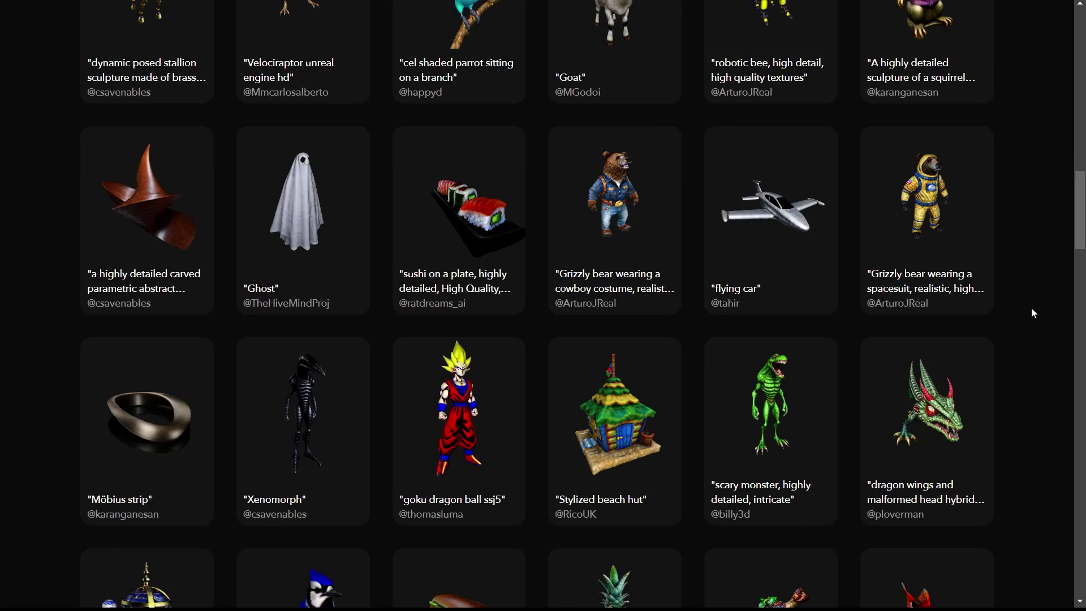
pyautogui.scroll(-5, 1031, 313)
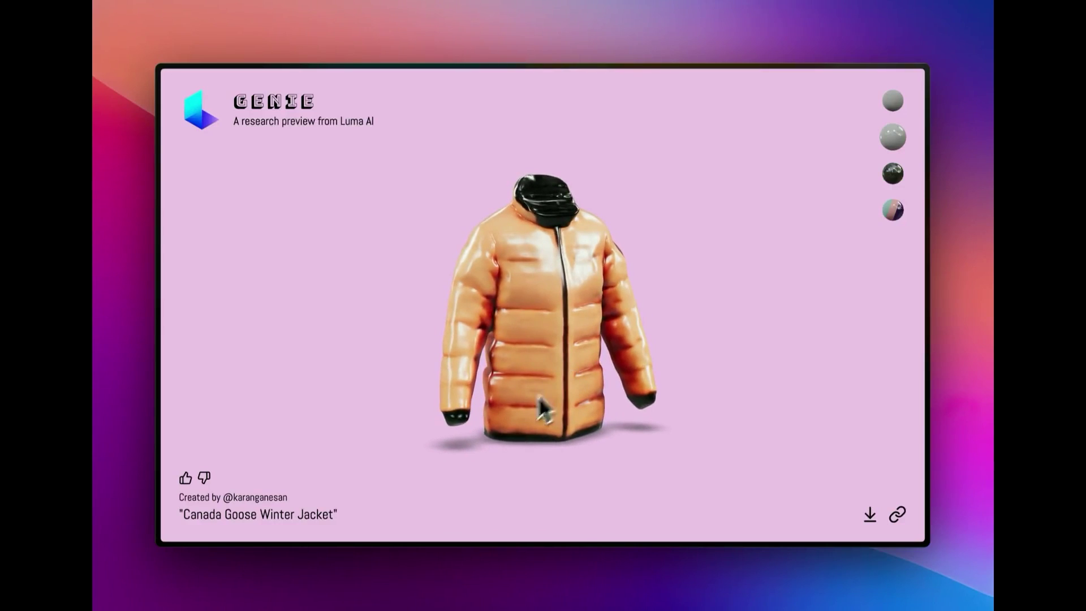
pyautogui.moveTo(400, 441)
pyautogui.mouseDown()
pyautogui.moveTo(544, 419)
pyautogui.moveTo(466, 334)
pyautogui.mouseUp()
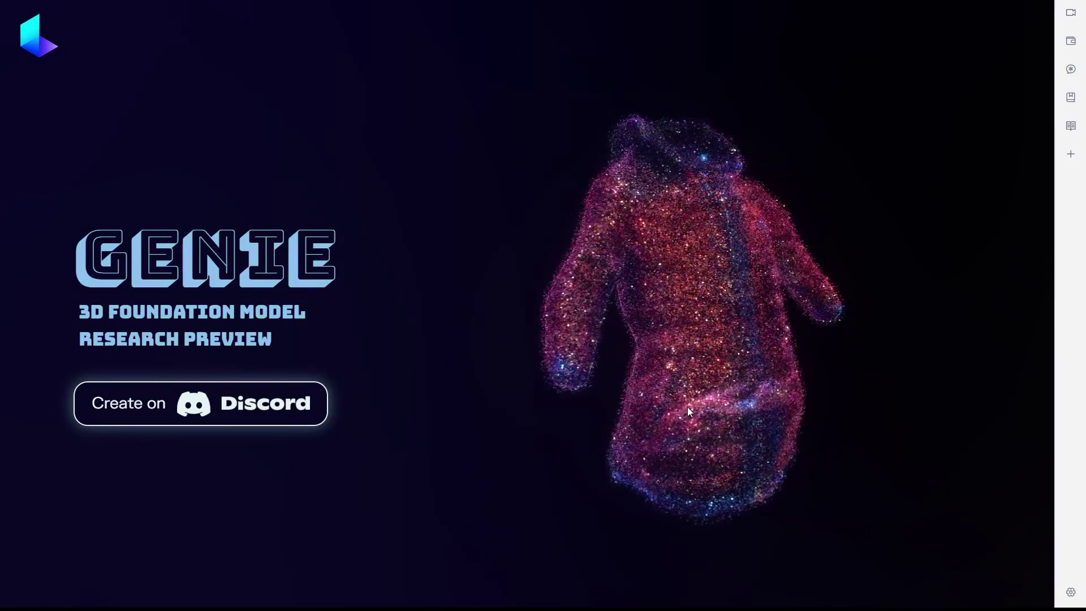
# Go to the Luma AI Discord server's #genie-prompt-guide channel from Create on Discord
pyautogui.click(240, 415)
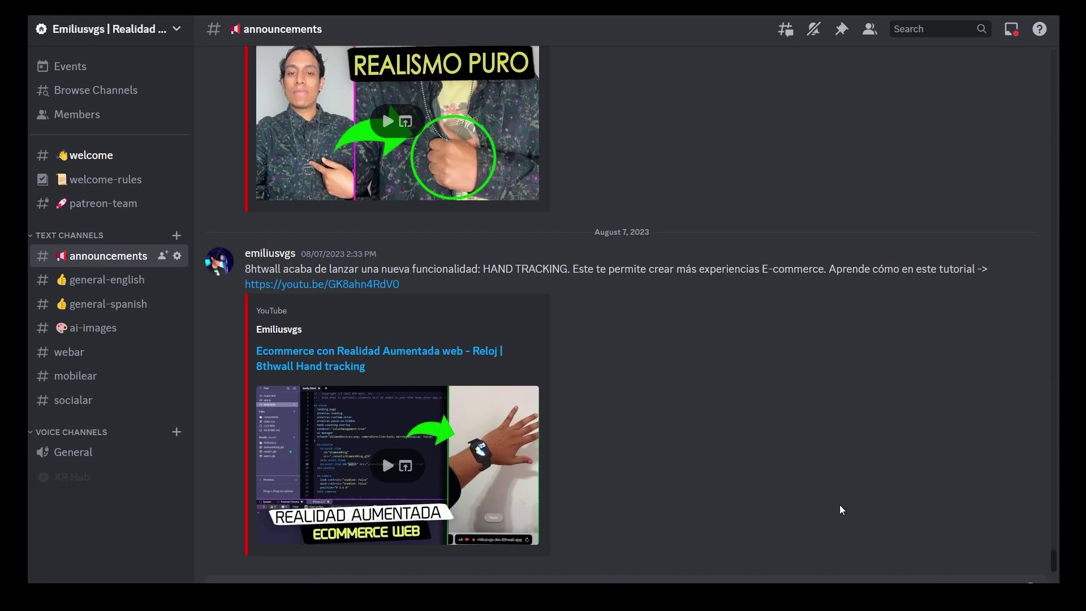
pyautogui.scroll(1, 1005, 473)
pyautogui.scroll(4, 1004, 473)
pyautogui.scroll(4, 1005, 472)
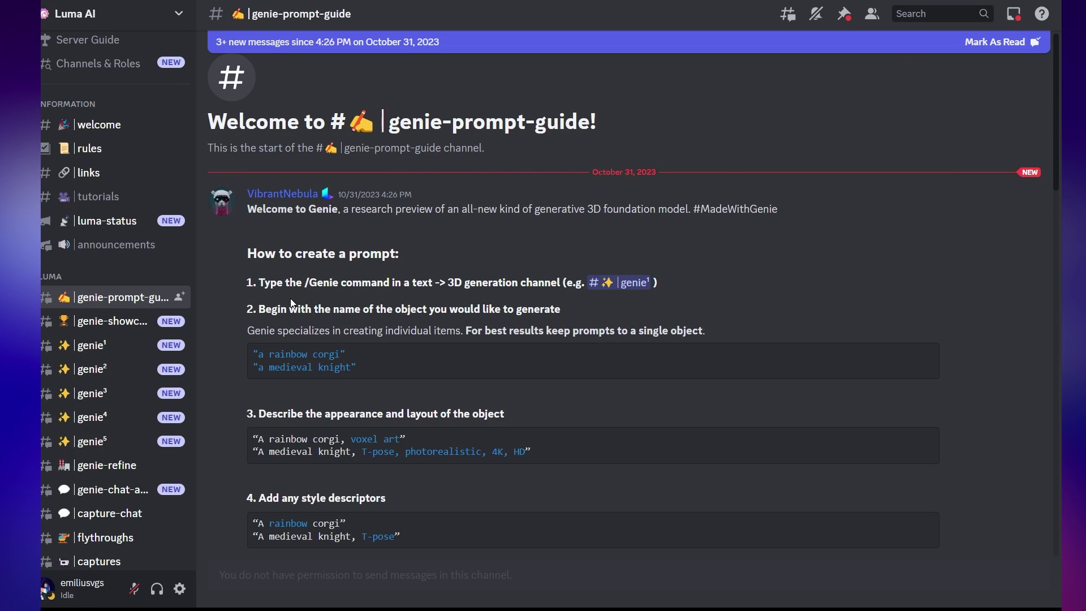
# Read down through the prompt guide, then switch to the genie¹ channel
pyautogui.scroll(-2, 433, 306)
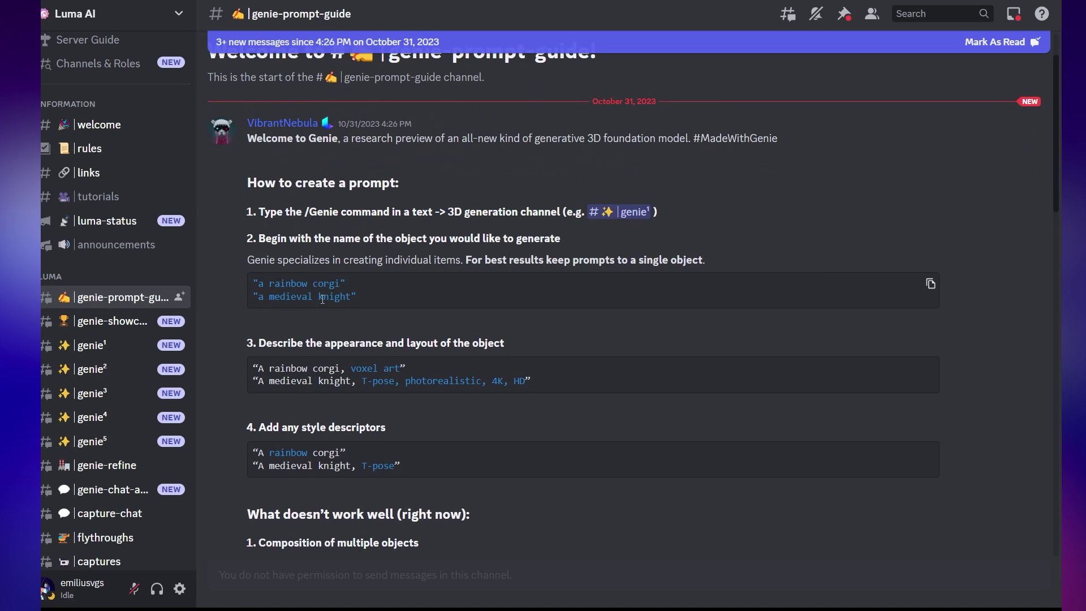
pyautogui.scroll(-2, 523, 321)
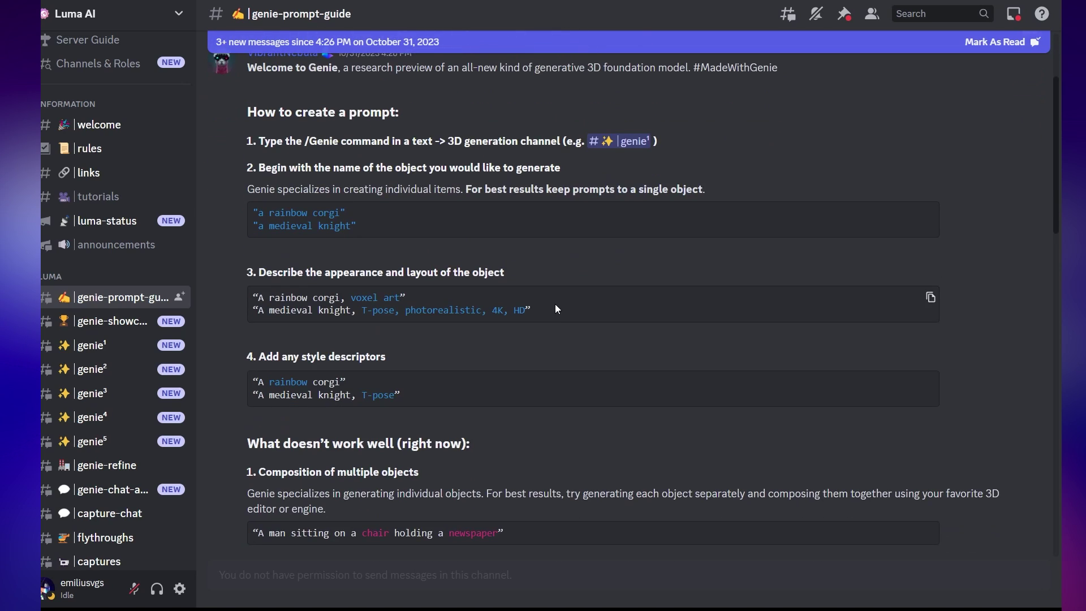
pyautogui.scroll(-2, 714, 285)
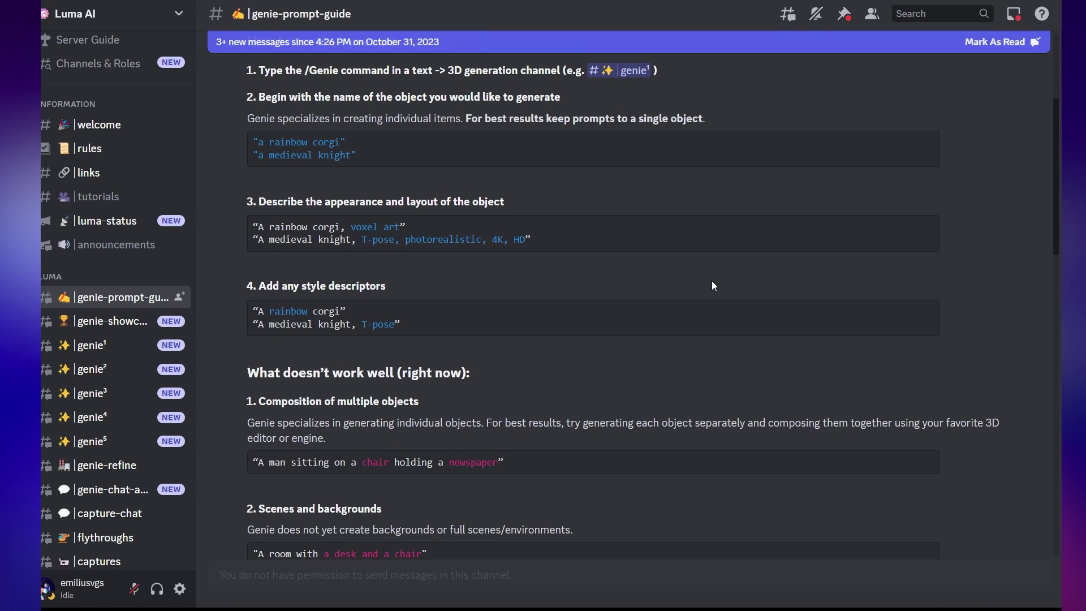
pyautogui.scroll(-2, 712, 281)
pyautogui.scroll(-4, 712, 281)
pyautogui.scroll(-2, 711, 280)
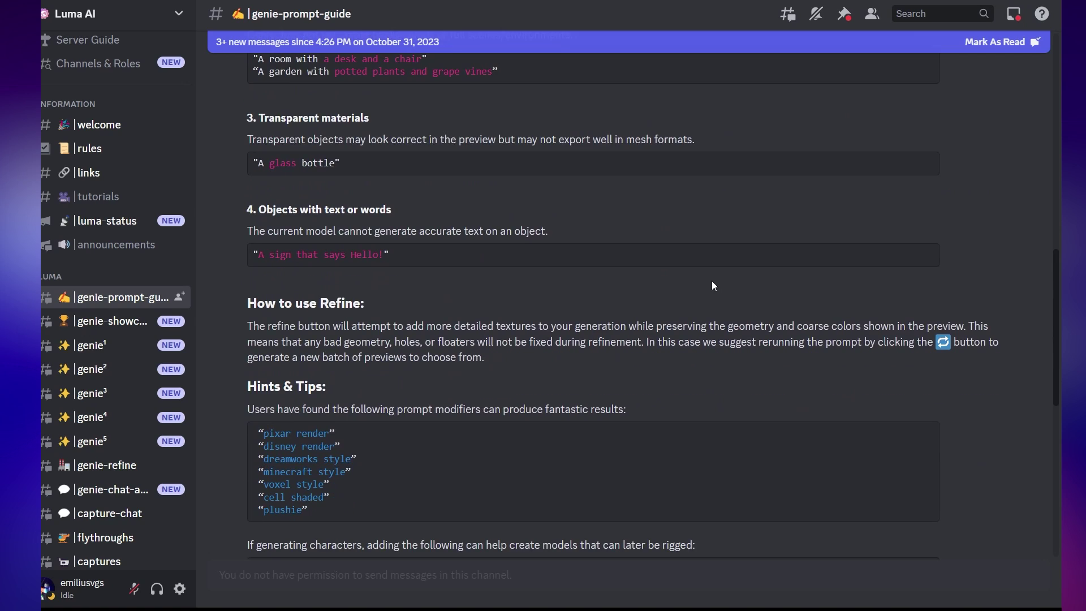
pyautogui.scroll(-2, 711, 280)
pyautogui.scroll(-2, 712, 281)
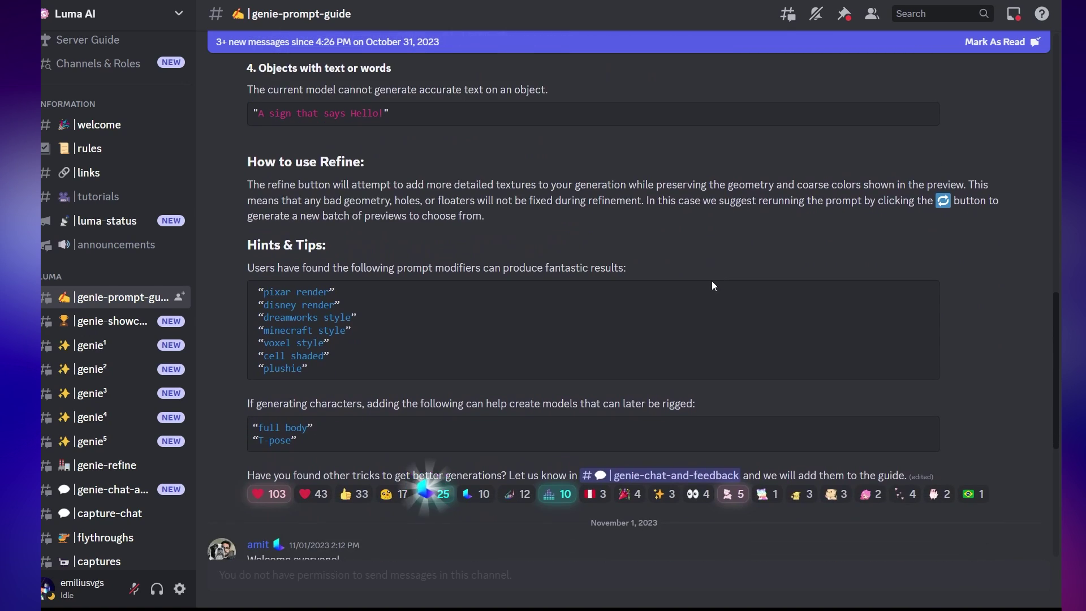
pyautogui.hotkey('alt', 'Down')
pyautogui.hotkey('alt', 'Down')
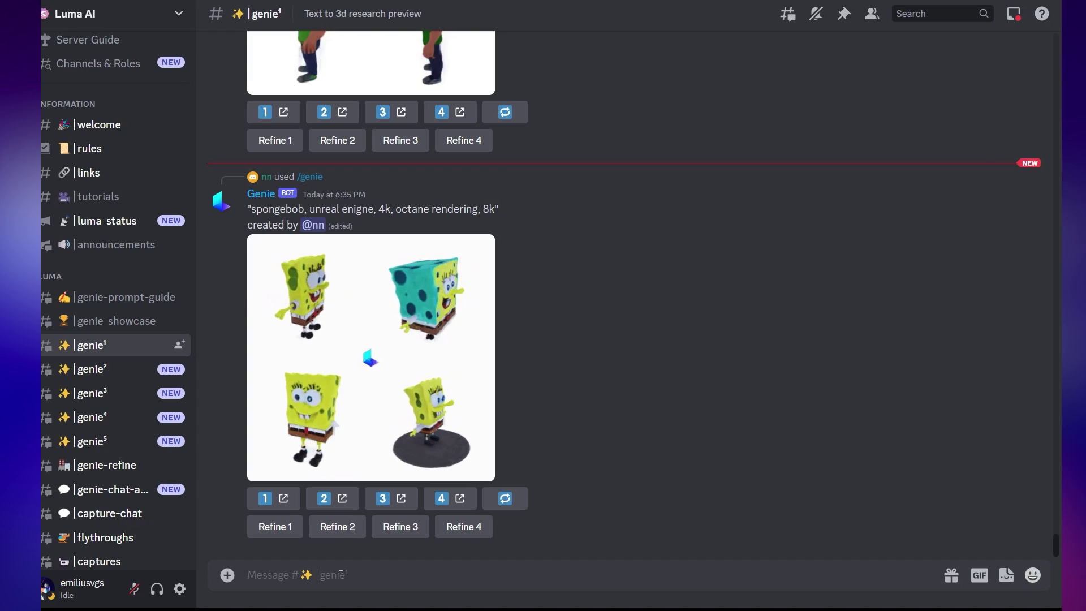
# Send /genie with 'beagle dog, boy scout costume, unreal engine, 4k, octane rendering'
pyautogui.write('/')
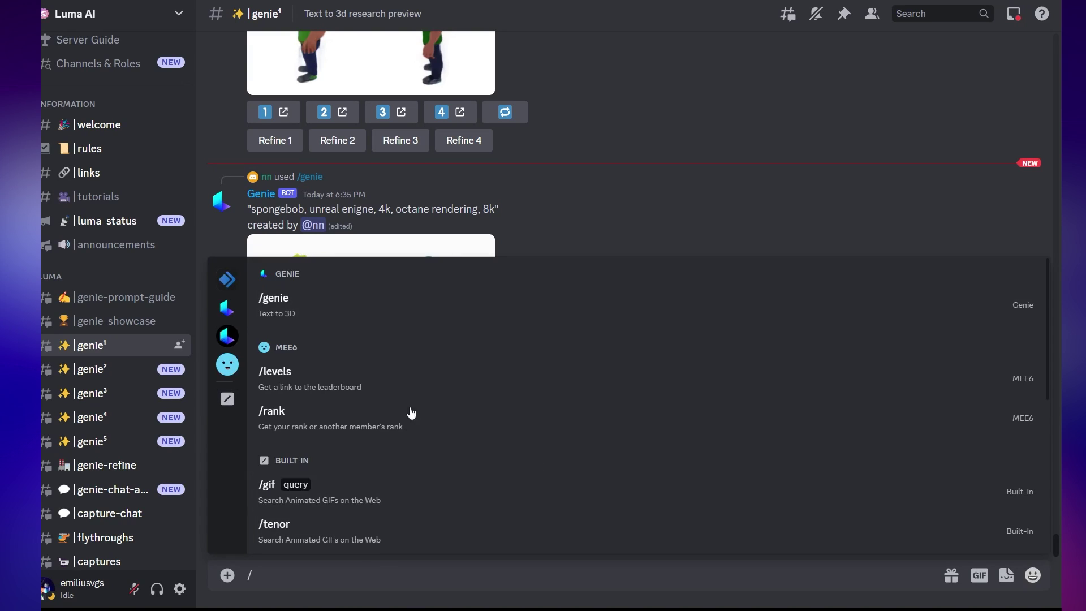
pyautogui.click(390, 311)
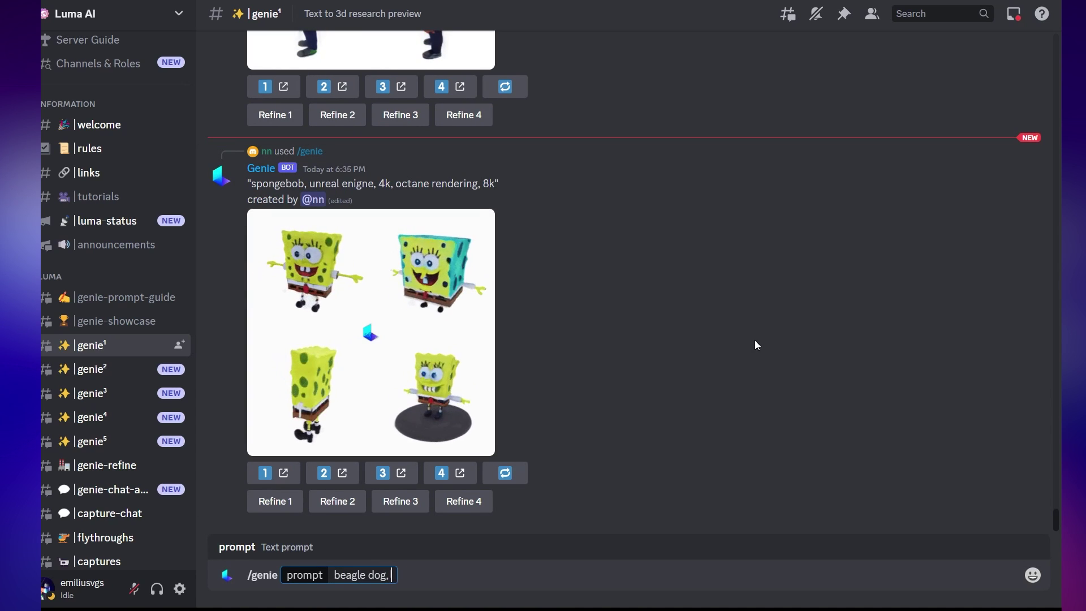
pyautogui.write('boy scout costume, unreal engine, 4k')
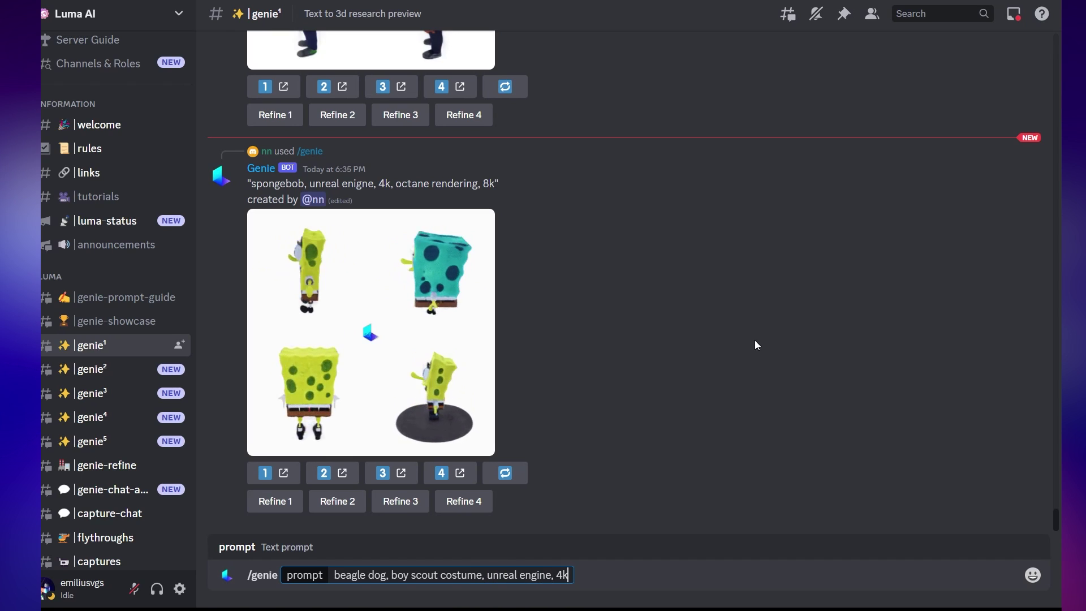
pyautogui.write(', octane r')
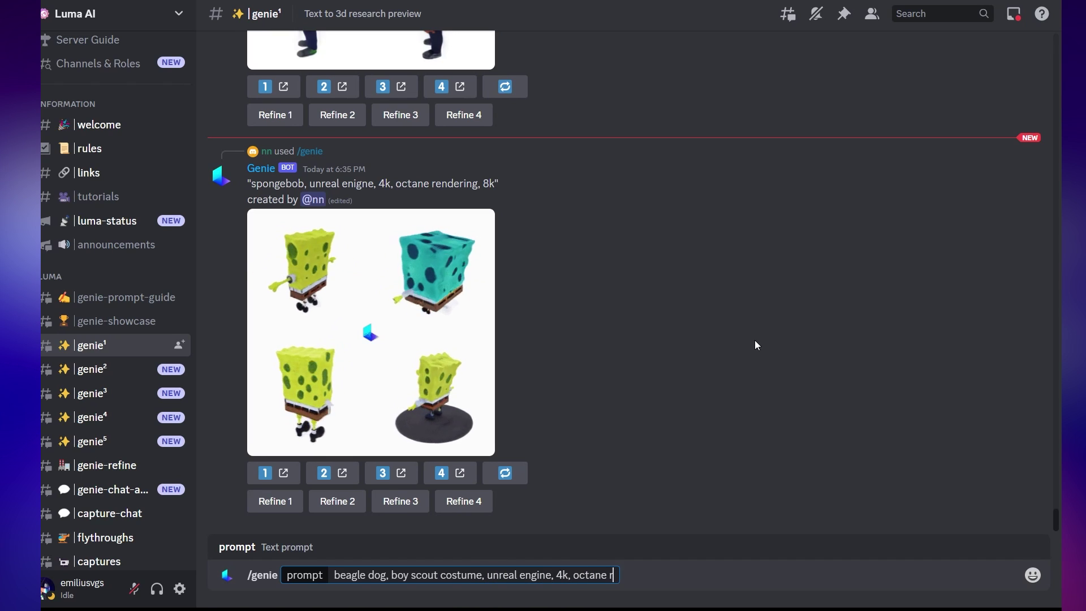
pyautogui.write('endering')
pyautogui.press('Return')
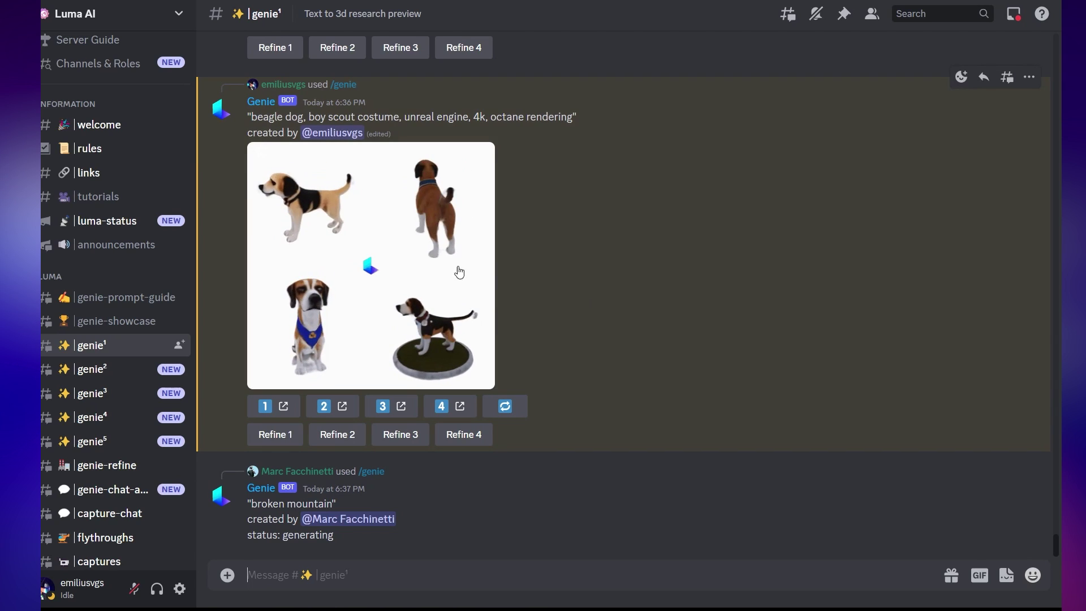
# Resend the beagle /genie prompt with hat, bandanna and 8k added, and view the new previews
pyautogui.click(395, 255)
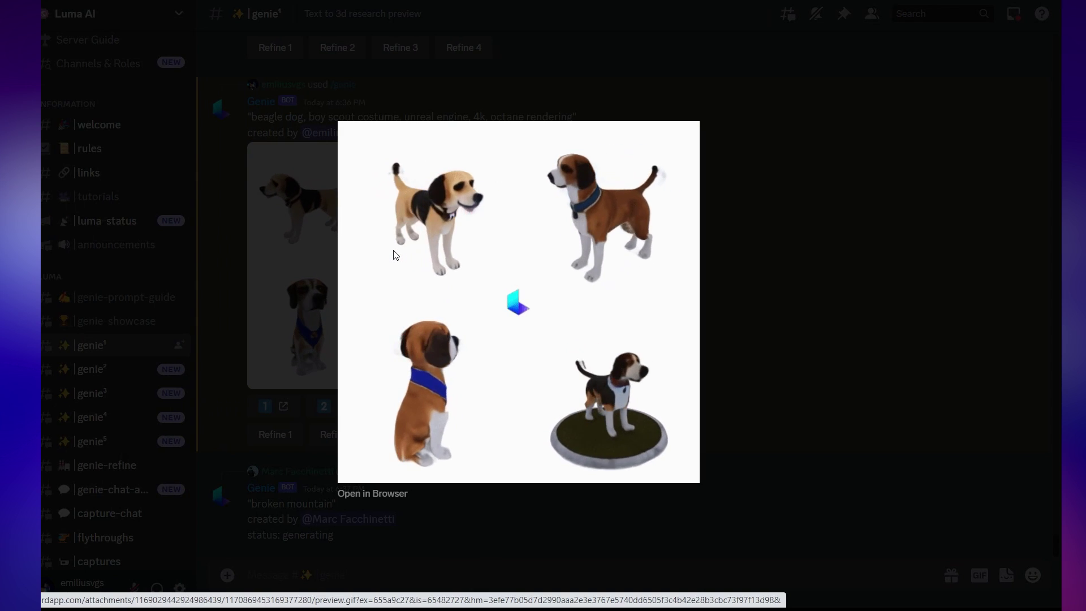
pyautogui.press('Escape')
pyautogui.write('/')
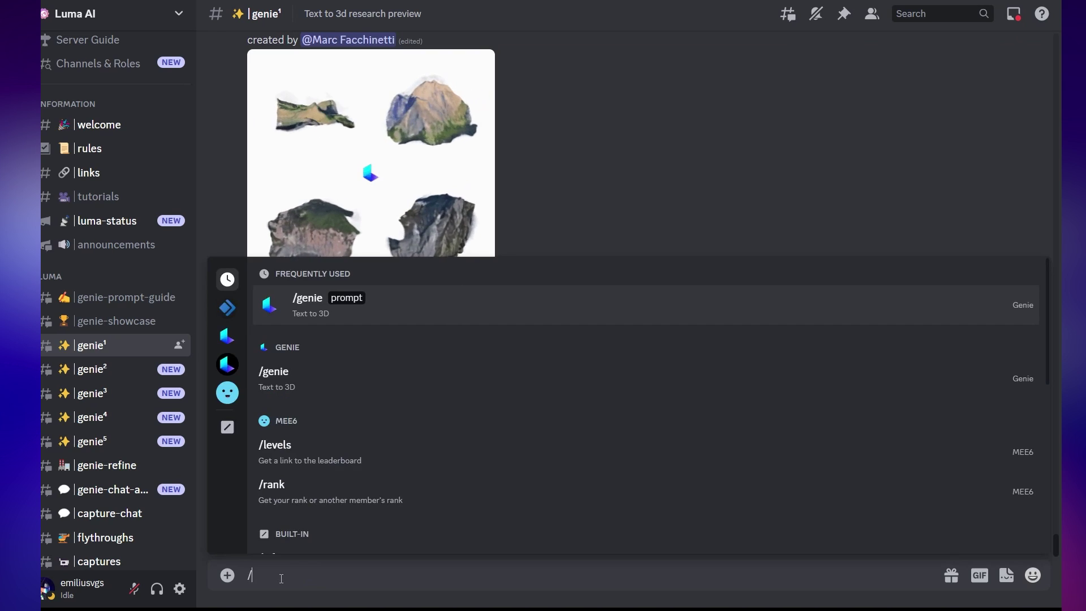
pyautogui.write('gi')
pyautogui.press('BackSpace')
pyautogui.press('BackSpace')
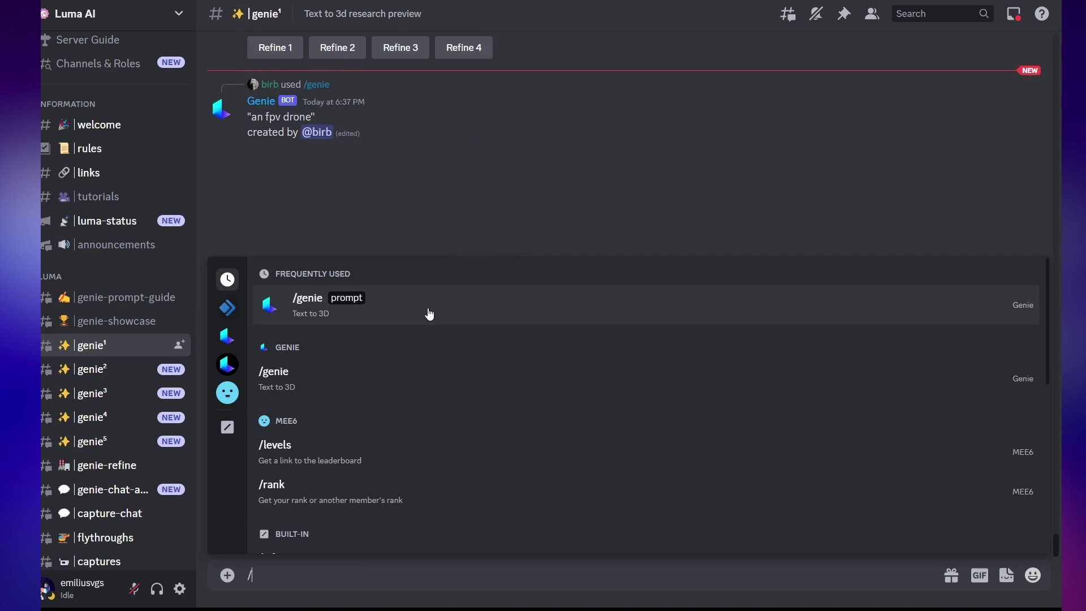
pyautogui.click(427, 309)
pyautogui.write('beagle dog, boy scout costume with cap and bandanna, nreal enigne, 4k, octane rendering, 8k')
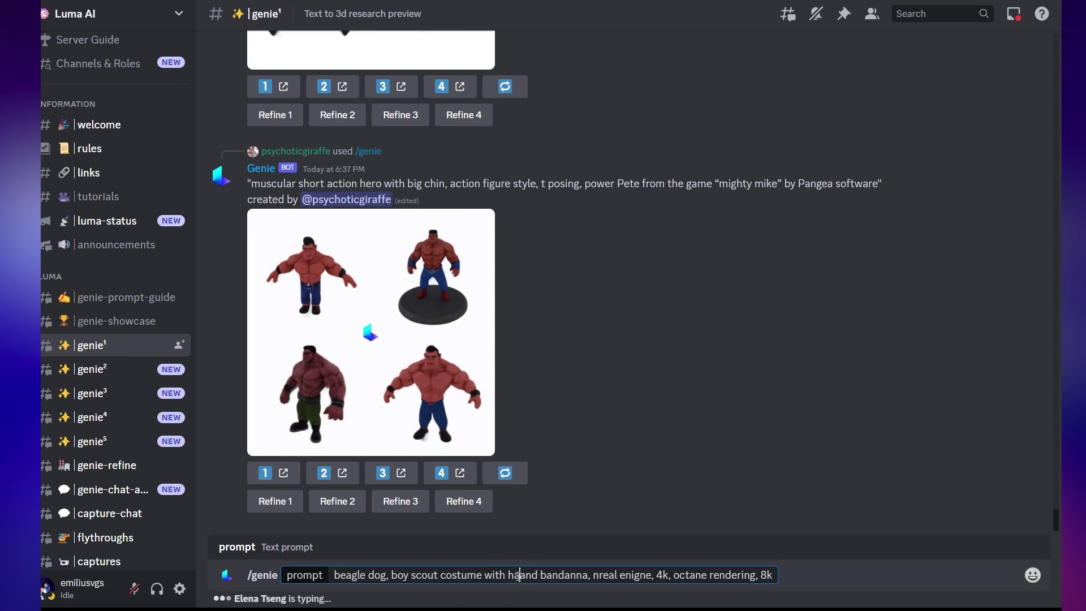
pyautogui.press('Return')
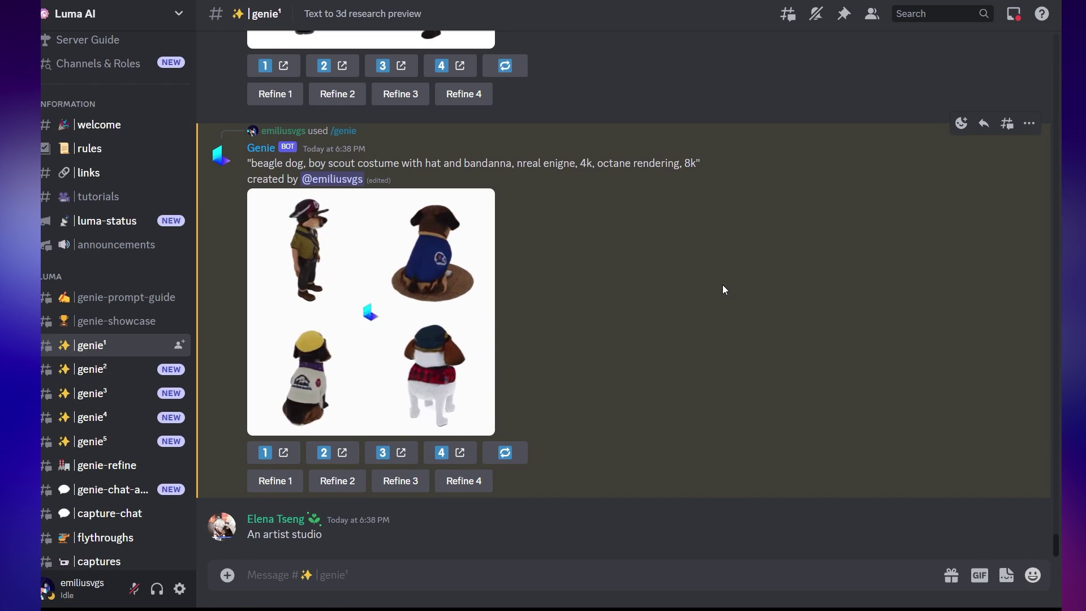
pyautogui.click(446, 362)
pyautogui.click(817, 333)
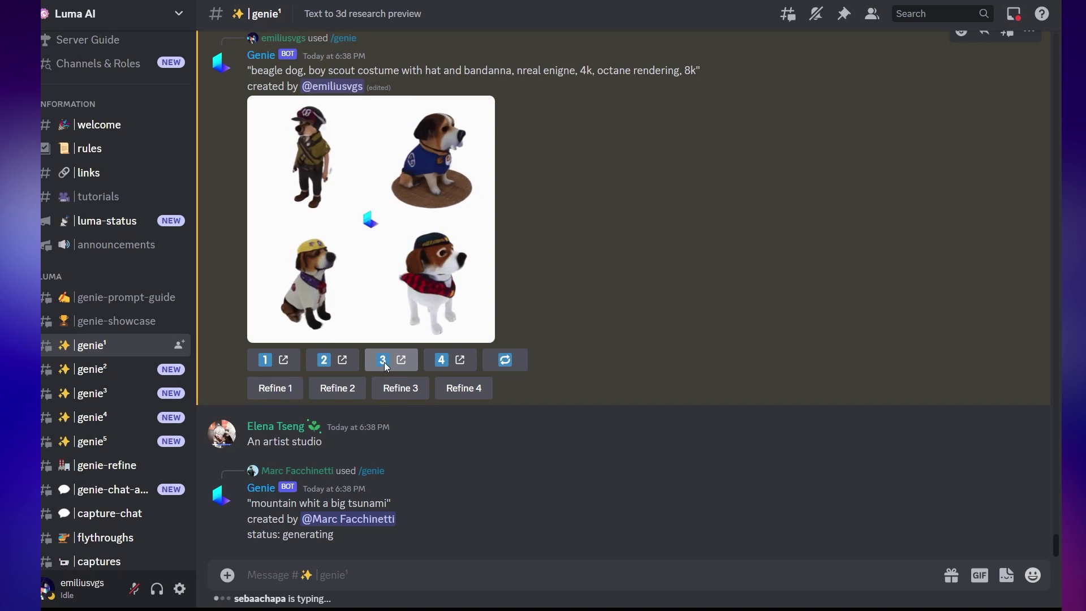
# Open the third beagle variant in the Genie web viewer and orbit it from several angles
pyautogui.click(383, 362)
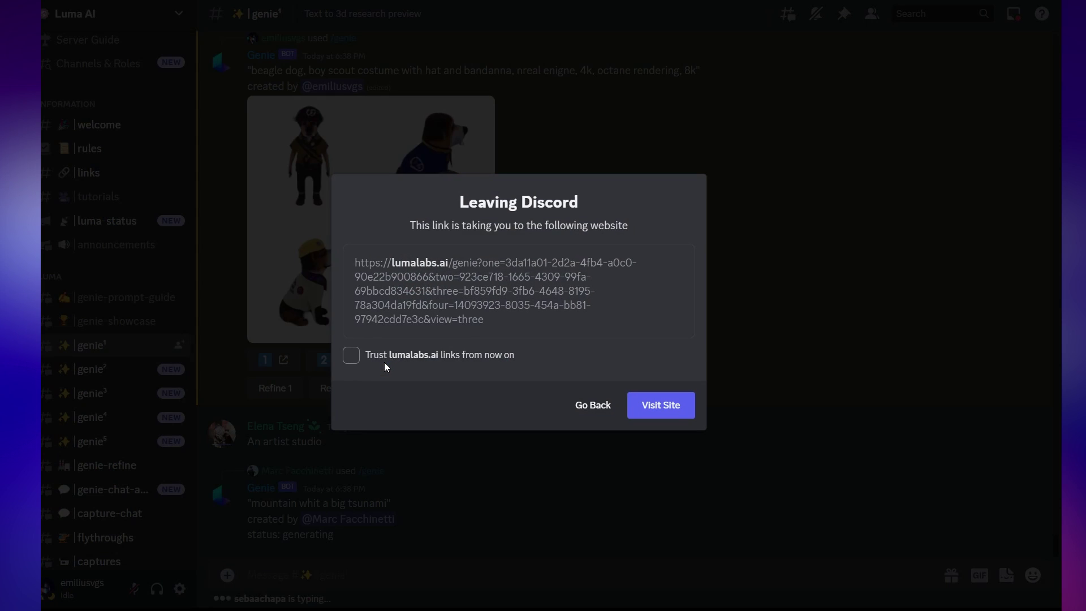
pyautogui.click(634, 406)
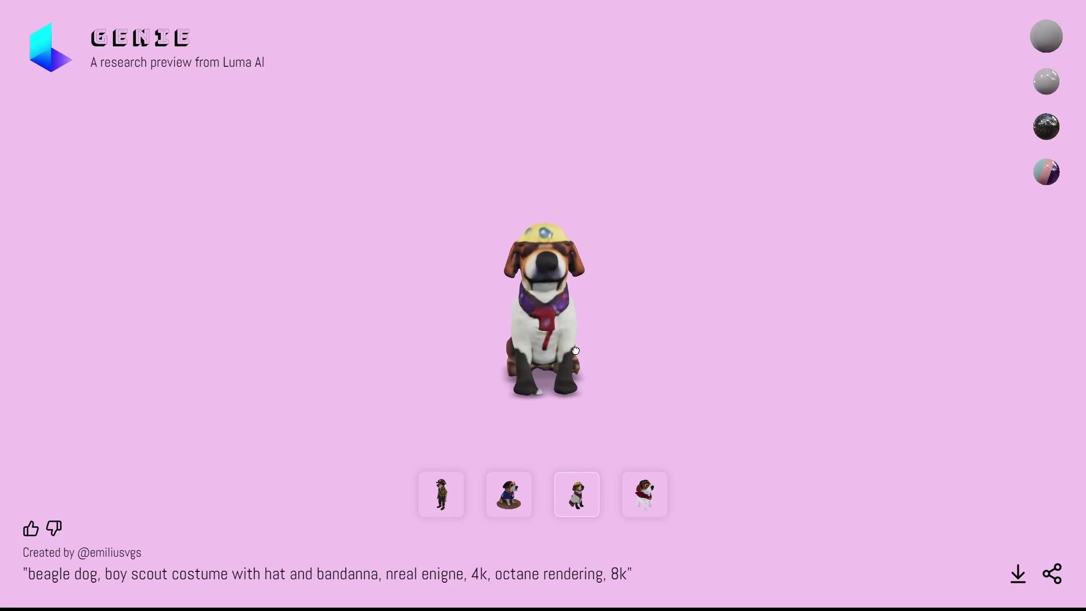
pyautogui.moveTo(576, 351); pyautogui.dragTo(789, 344)
pyautogui.moveTo(660, 353); pyautogui.dragTo(605, 337)
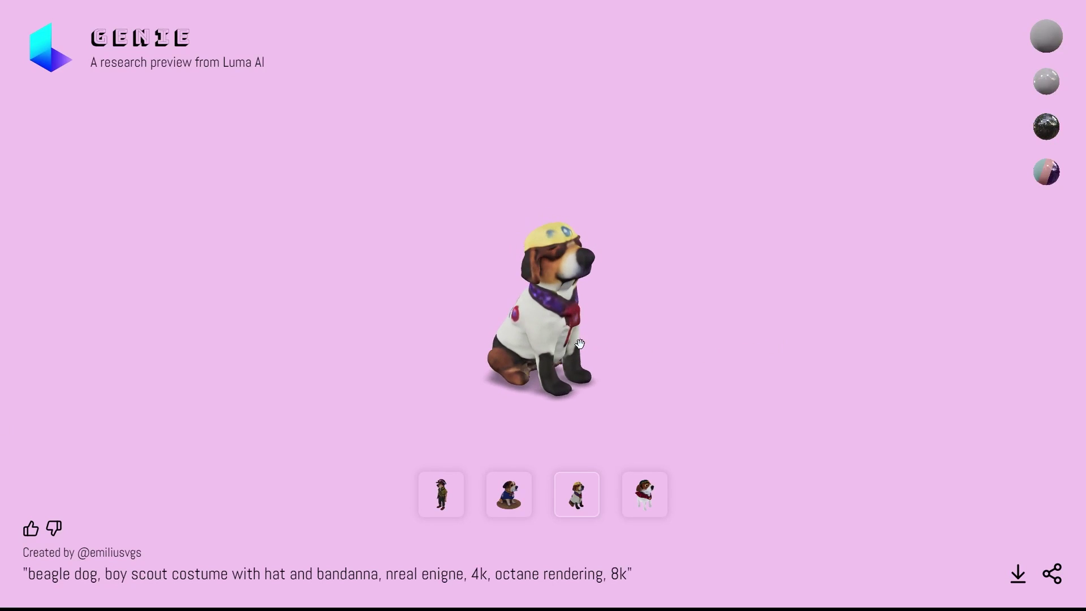
pyautogui.scroll(5, 607, 338)
pyautogui.scroll(-5, 607, 338)
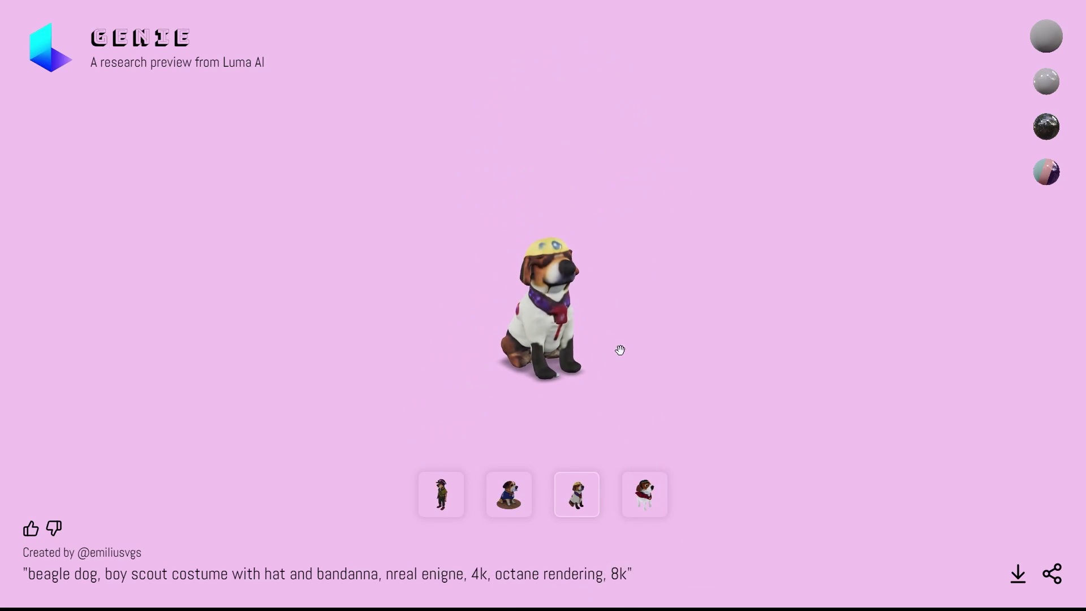
pyautogui.moveTo(560, 356); pyautogui.dragTo(337, 357)
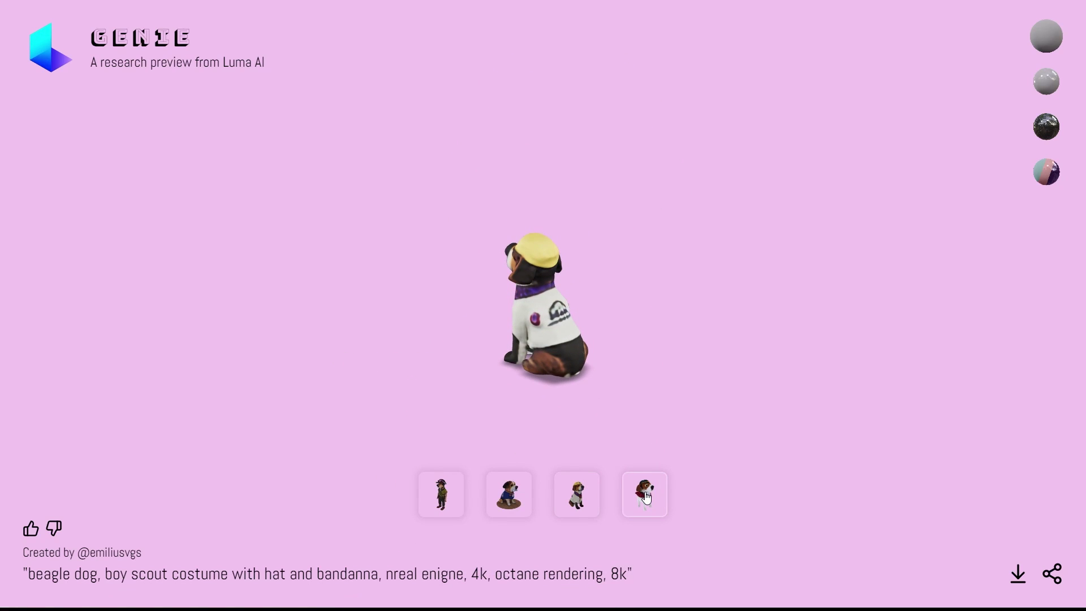
# Show the red-bandana variant, try Metal and Custom materials, then restore original textures
pyautogui.click(647, 497)
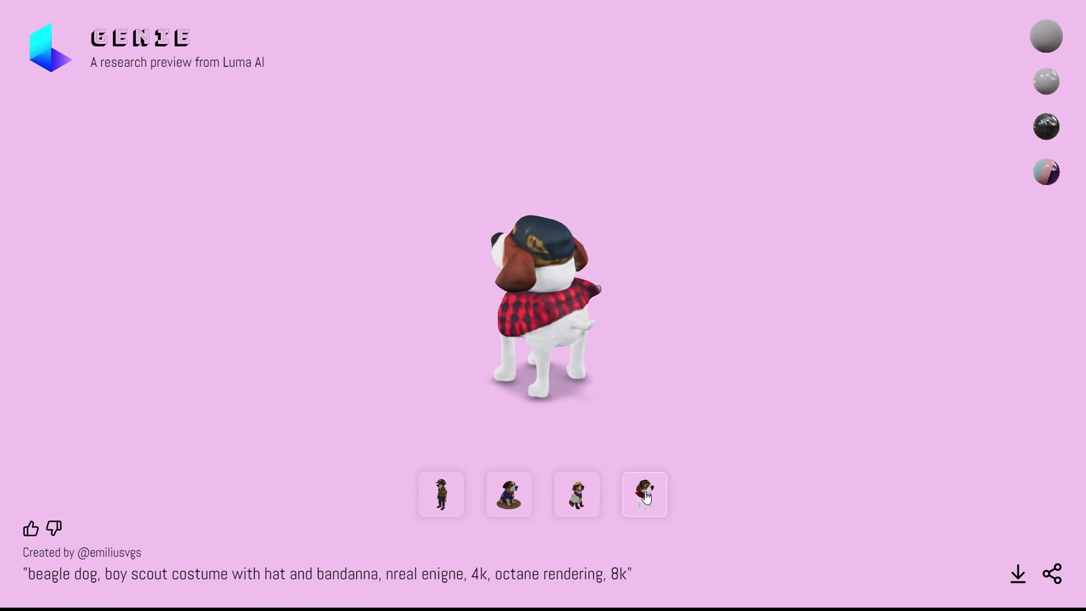
pyautogui.moveTo(556, 380); pyautogui.dragTo(805, 322)
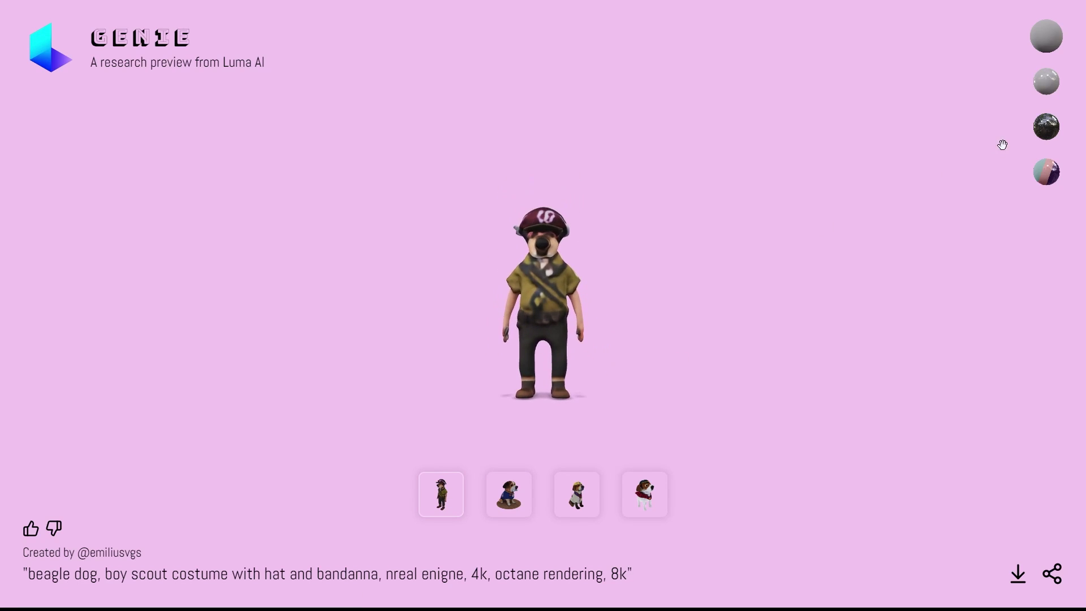
pyautogui.click(1052, 131)
pyautogui.click(1051, 96)
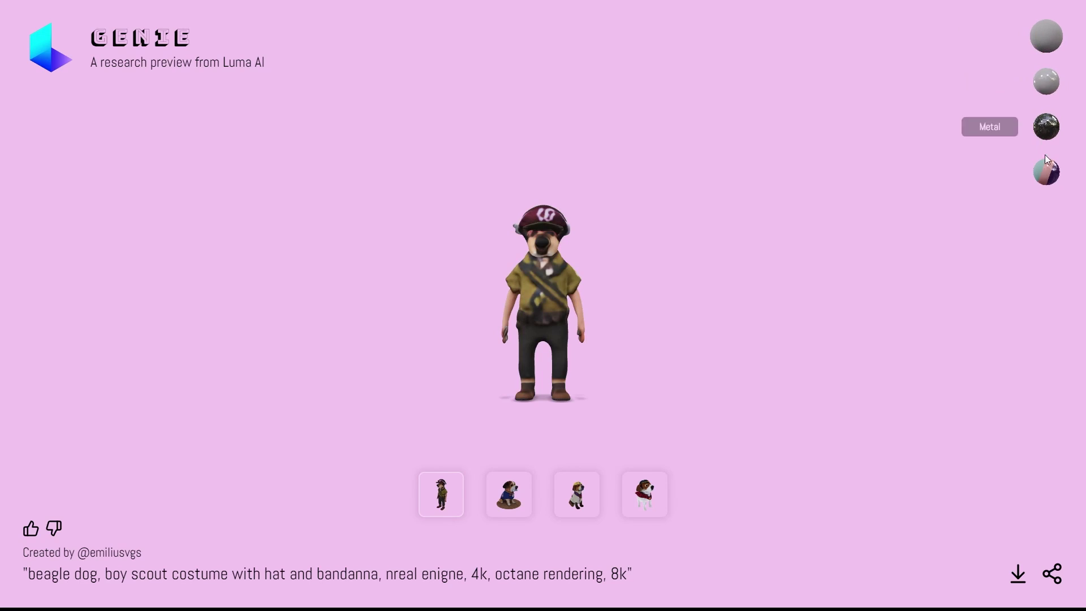
pyautogui.click(1049, 169)
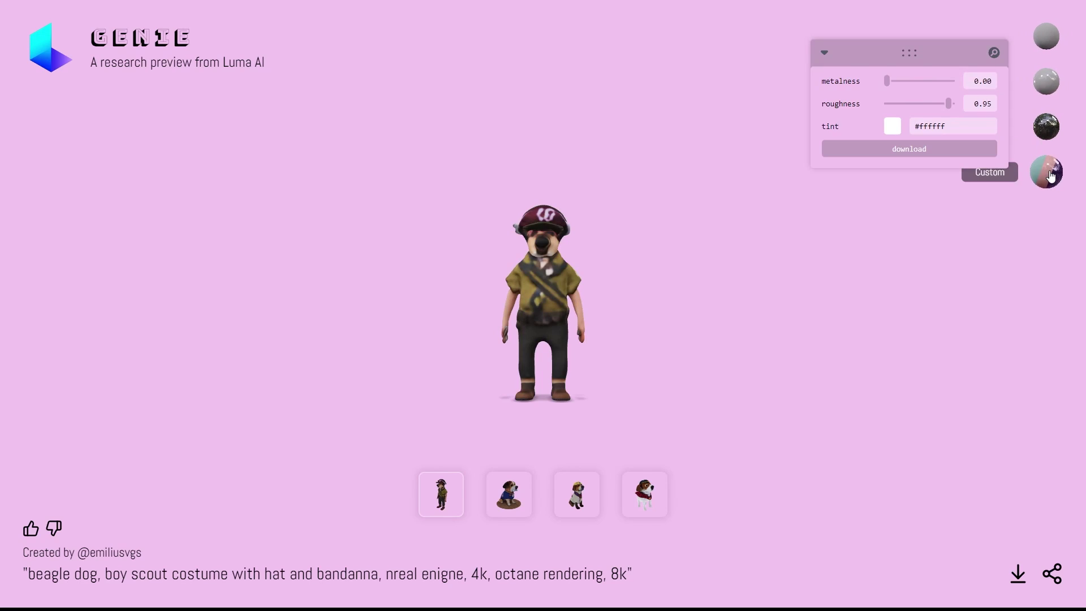
pyautogui.click(575, 502)
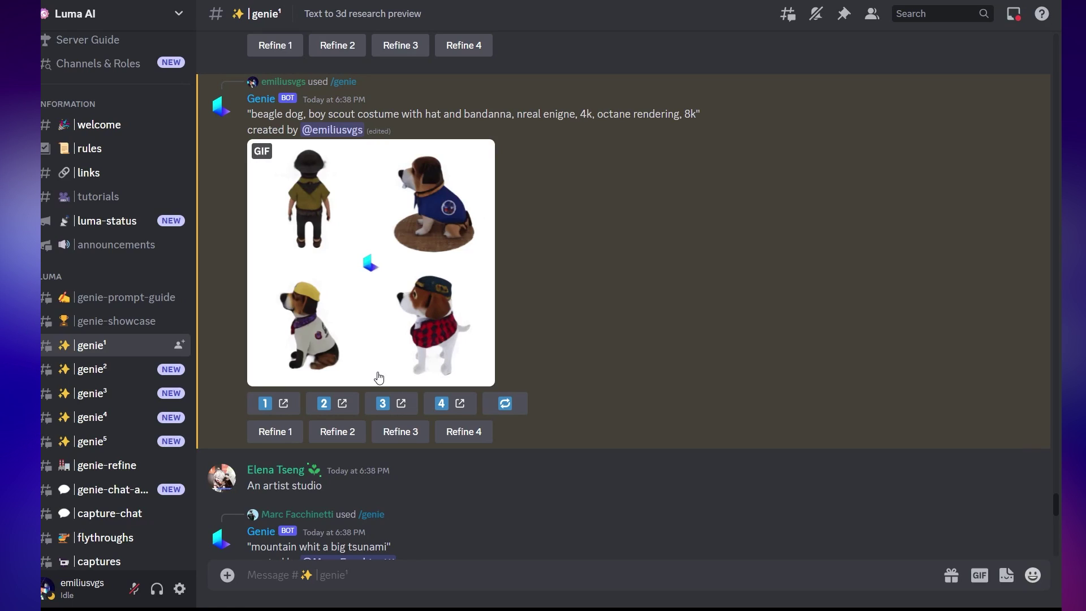
# Request Refine 3 on the beagle post and scroll to its result in #genie-refine
pyautogui.click(399, 432)
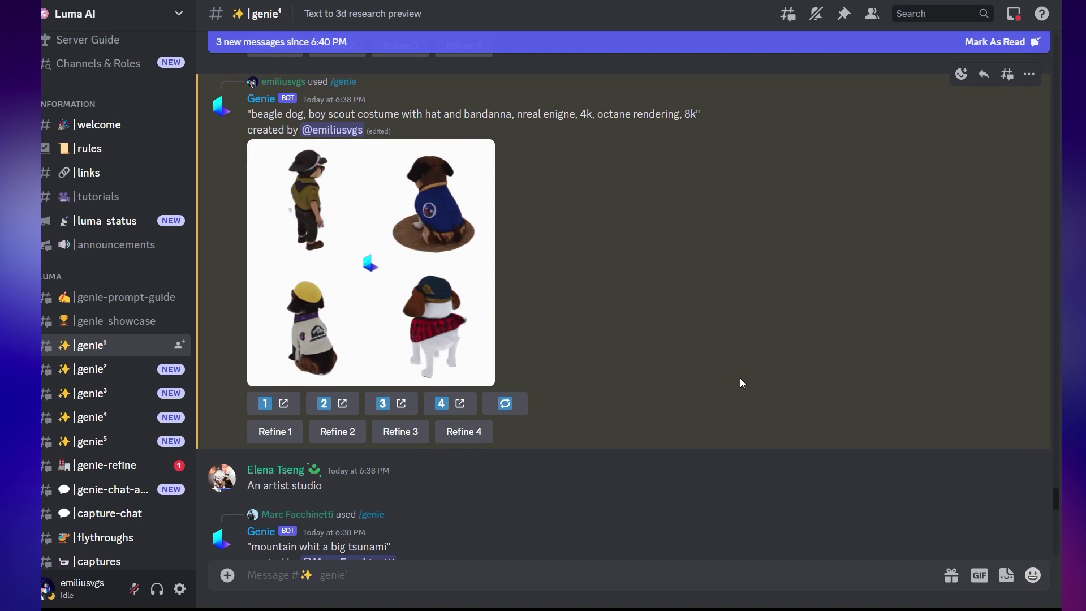
pyautogui.scroll(-10, 730, 396)
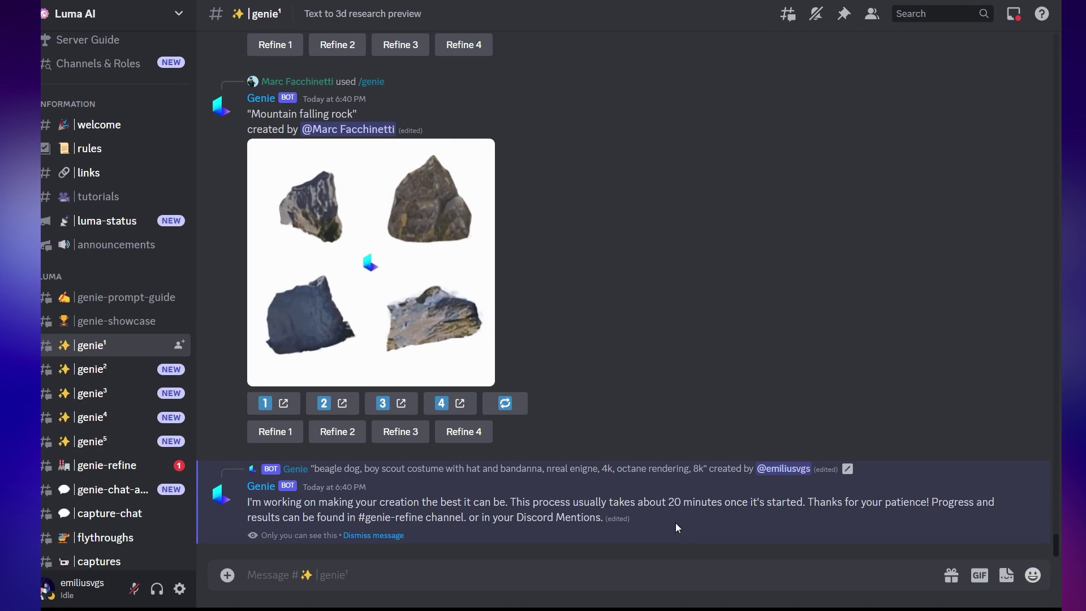
pyautogui.click(130, 472)
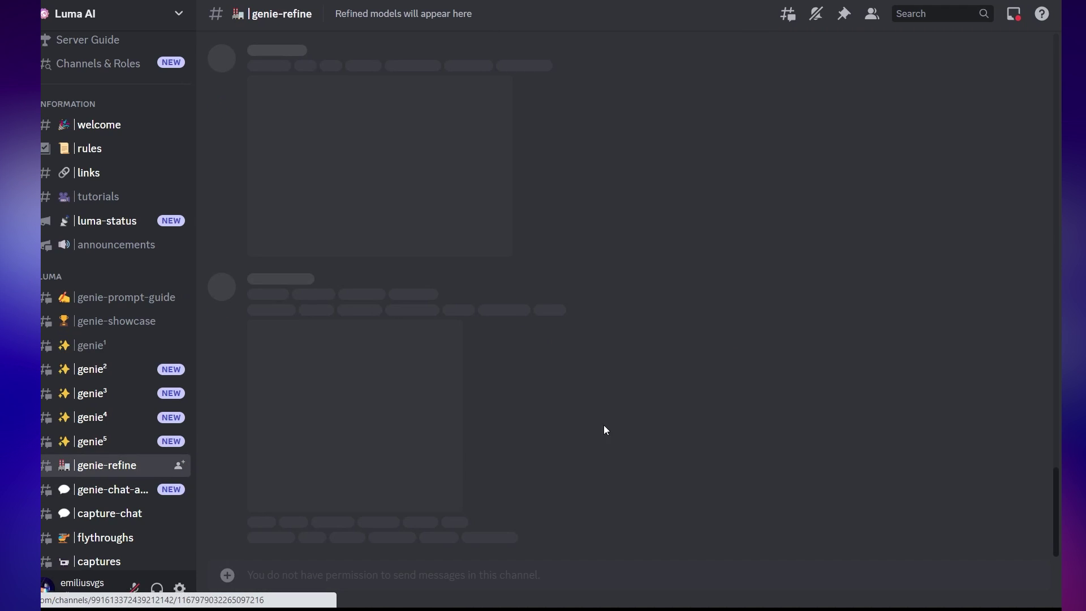
pyautogui.scroll(-5, 714, 413)
pyautogui.scroll(-5, 714, 418)
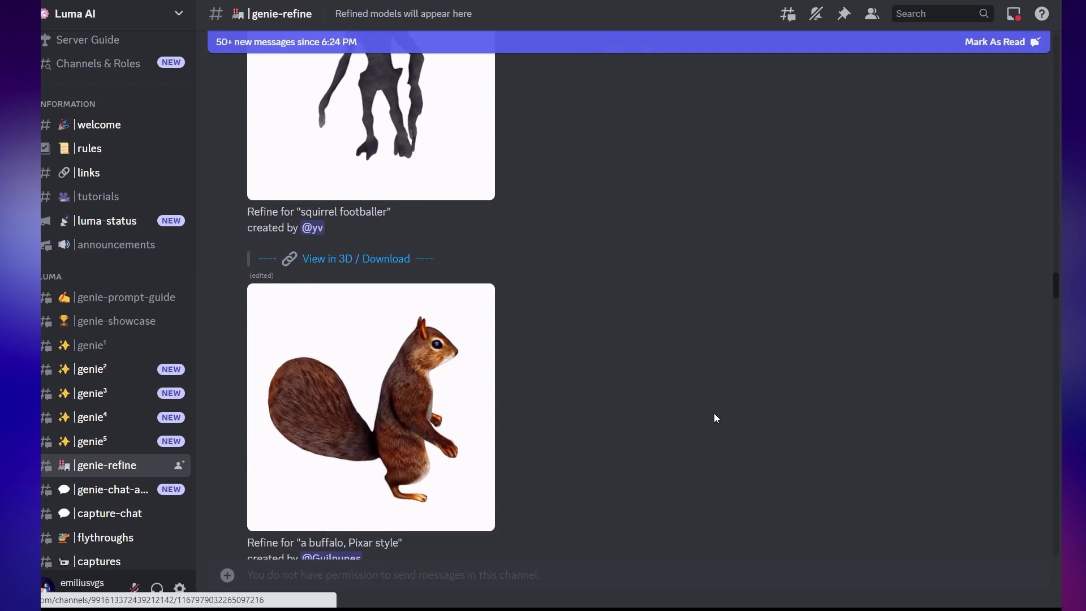
pyautogui.scroll(-5, 714, 418)
pyautogui.scroll(-2, 1053, 425)
pyautogui.scroll(-10, 1053, 430)
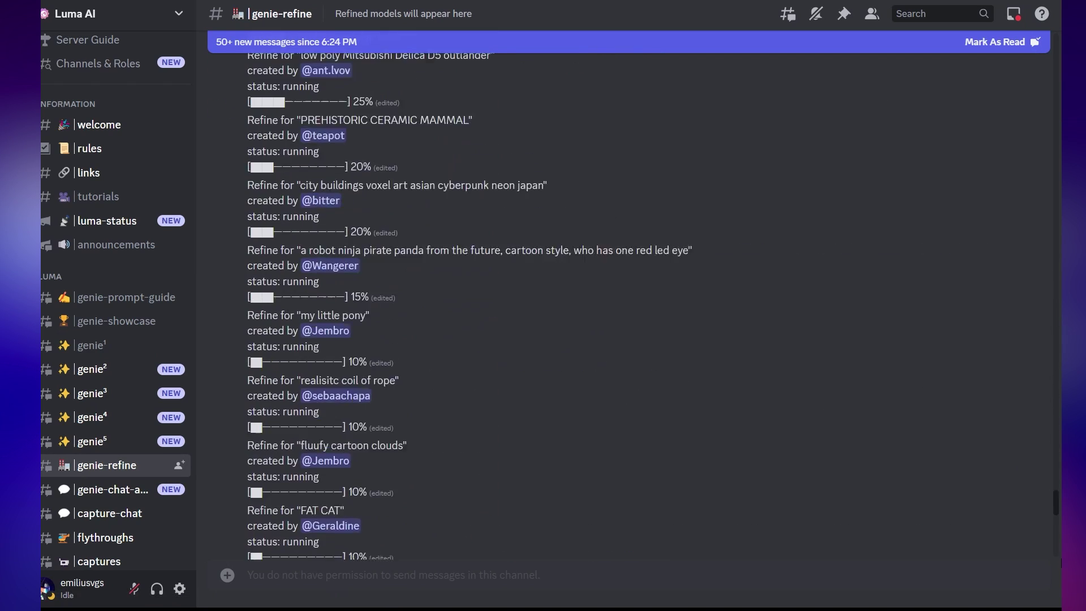
pyautogui.scroll(-10, 1053, 429)
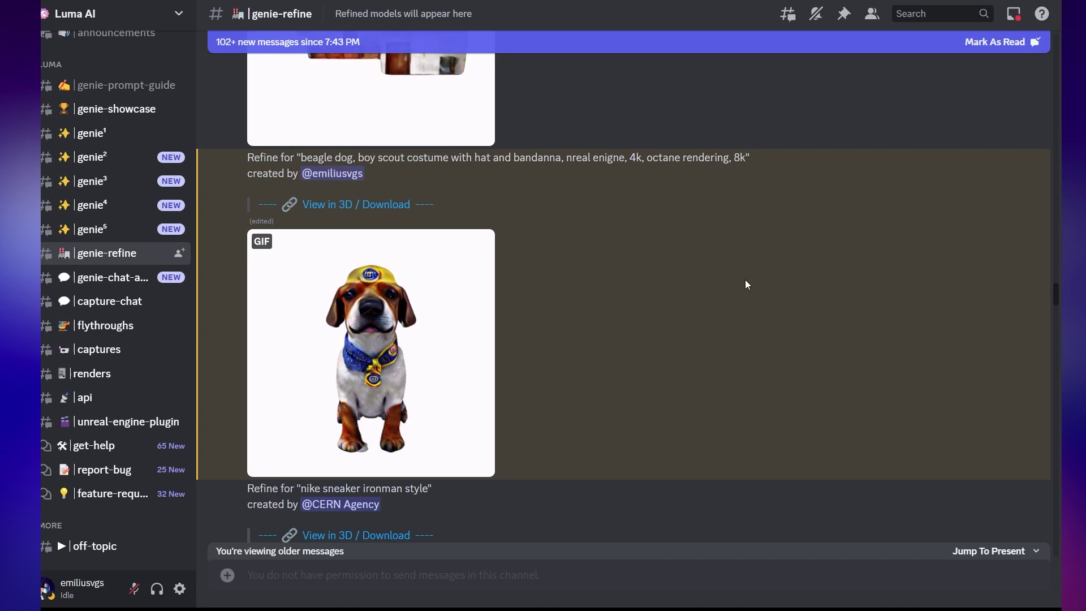
# Open the refined beagle in the 3D viewer, orbit it and zoom in
pyautogui.click(364, 204)
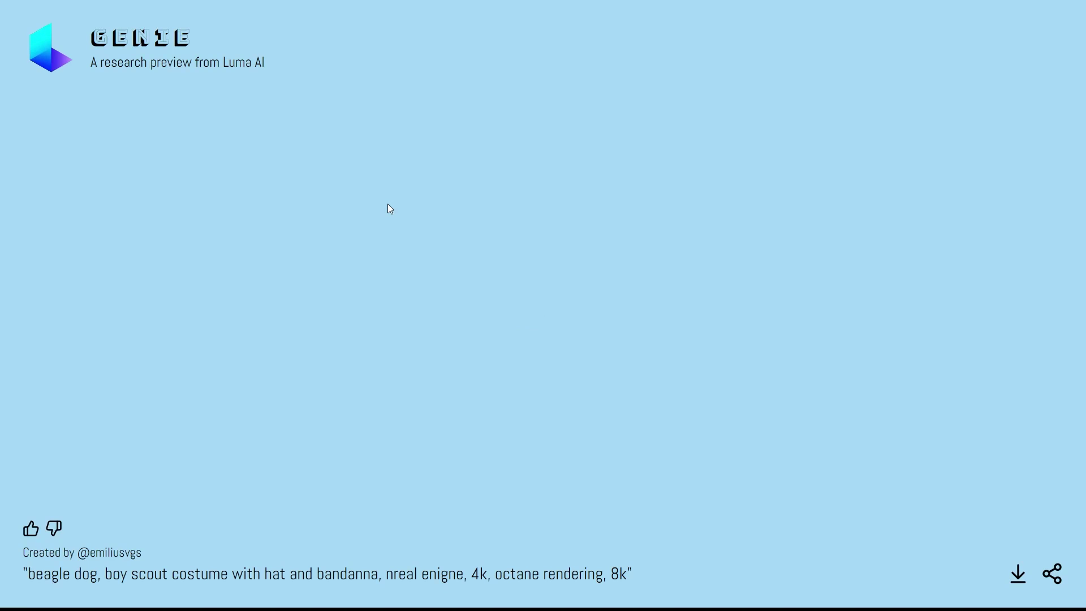
pyautogui.moveTo(470, 307)
pyautogui.mouseDown()
pyautogui.moveTo(613, 322)
pyautogui.moveTo(623, 337)
pyautogui.moveTo(336, 321)
pyautogui.mouseUp()
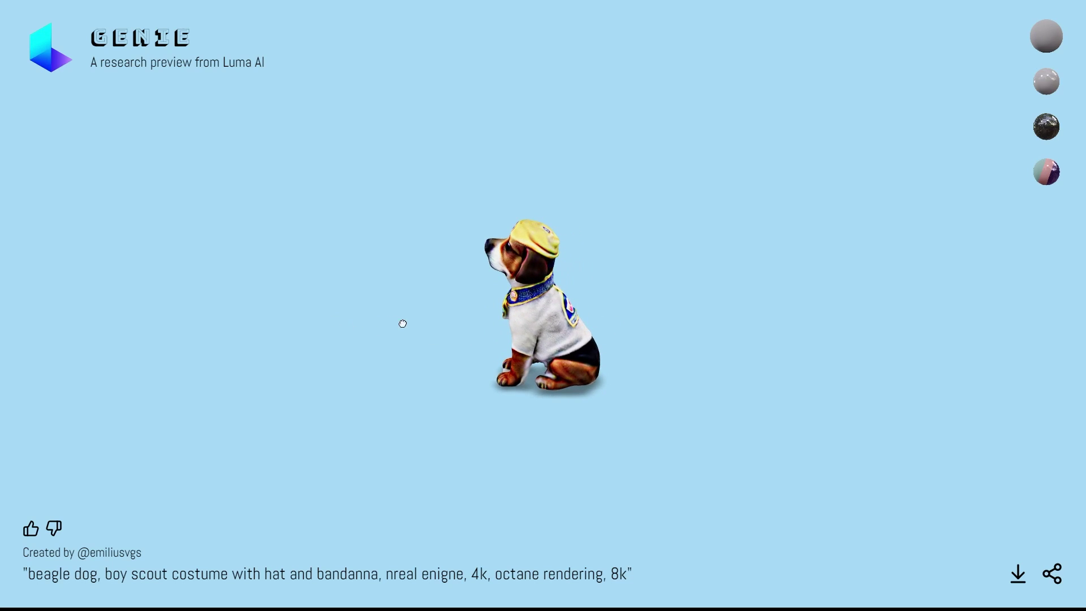
pyautogui.moveTo(403, 324); pyautogui.dragTo(537, 317)
pyautogui.scroll(3, 654, 307)
pyautogui.scroll(2, 741, 317)
pyautogui.scroll(2, 717, 311)
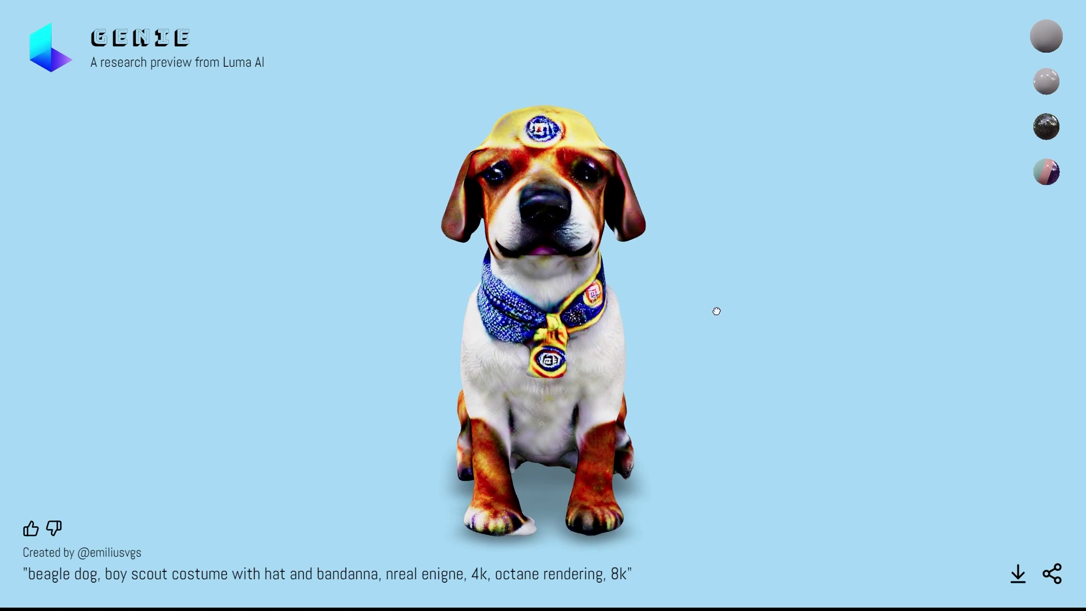
pyautogui.moveTo(716, 311)
pyautogui.mouseDown()
pyautogui.moveTo(657, 310)
pyautogui.moveTo(707, 330)
pyautogui.mouseUp()
# Download the refined beagle .glb and orbit it in Visor 3D
pyautogui.scroll(-3, 649, 331)
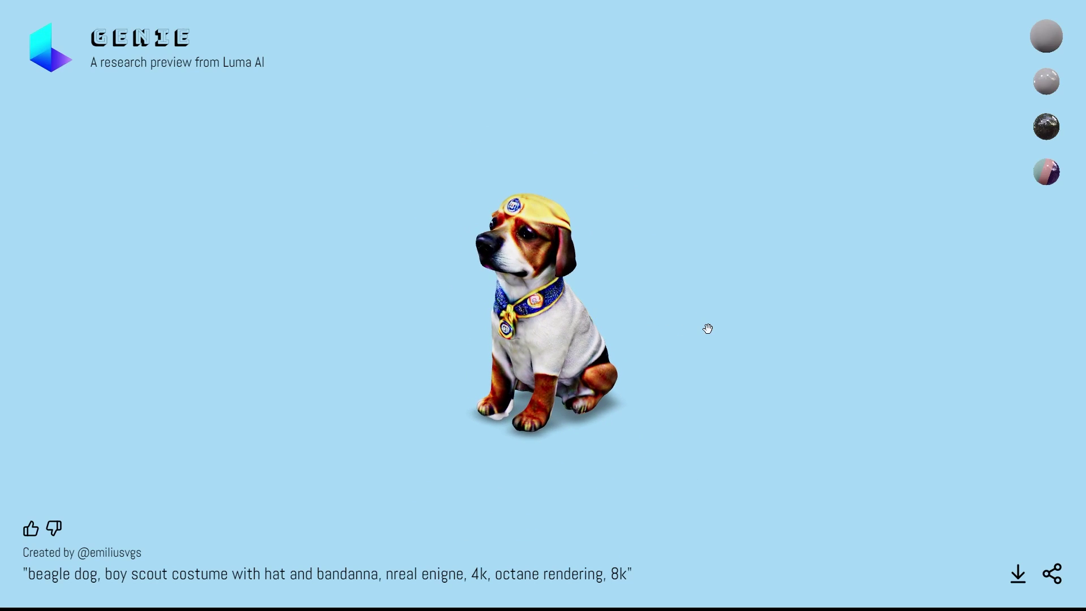
pyautogui.click(1024, 580)
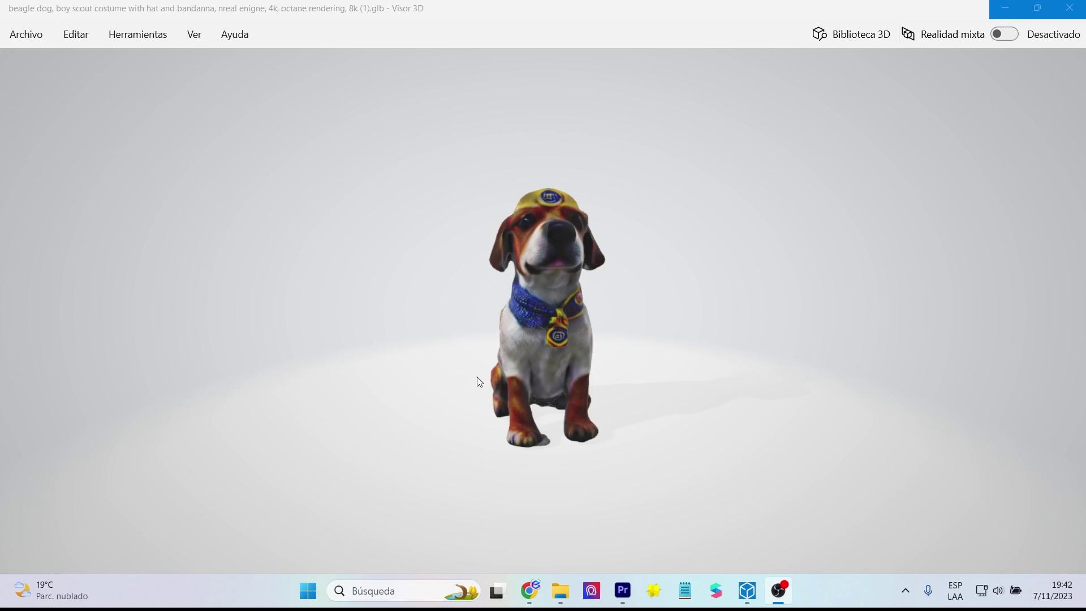
pyautogui.moveTo(476, 377)
pyautogui.mouseDown()
pyautogui.moveTo(324, 393)
pyautogui.moveTo(198, 389)
pyautogui.moveTo(426, 428)
pyautogui.moveTo(695, 444)
pyautogui.moveTo(679, 375)
pyautogui.moveTo(777, 344)
pyautogui.moveTo(795, 396)
pyautogui.moveTo(708, 506)
pyautogui.moveTo(775, 446)
pyautogui.moveTo(763, 403)
pyautogui.moveTo(630, 400)
pyautogui.moveTo(778, 384)
pyautogui.moveTo(776, 419)
pyautogui.moveTo(689, 431)
pyautogui.mouseUp()
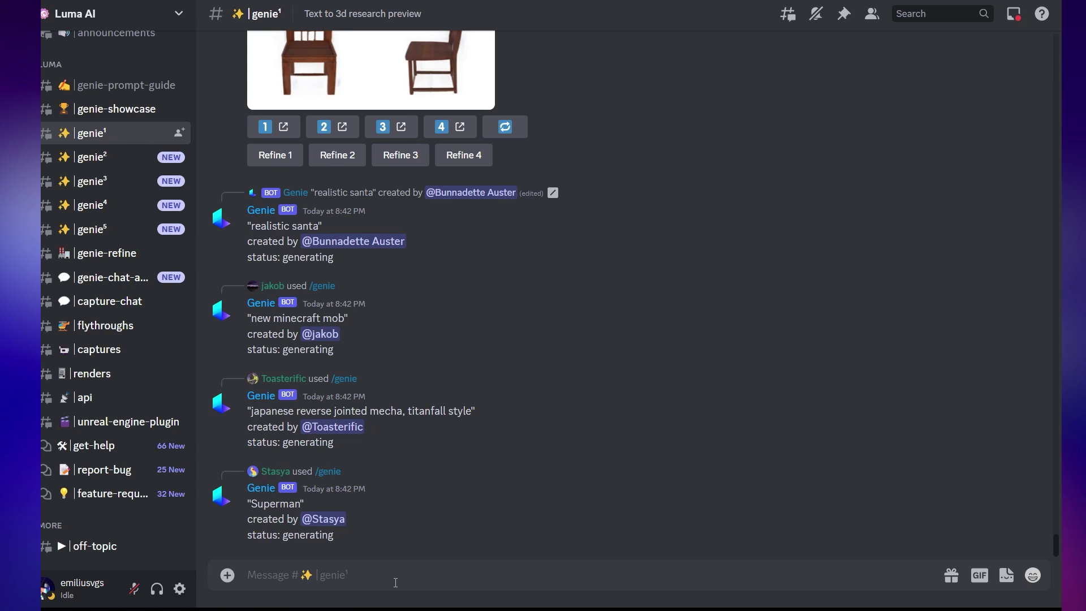
# Generate /genie models for 'machu picchu mountain Wonder of the World, photorealistic, 4K' and enlarge the results
pyautogui.write('/')
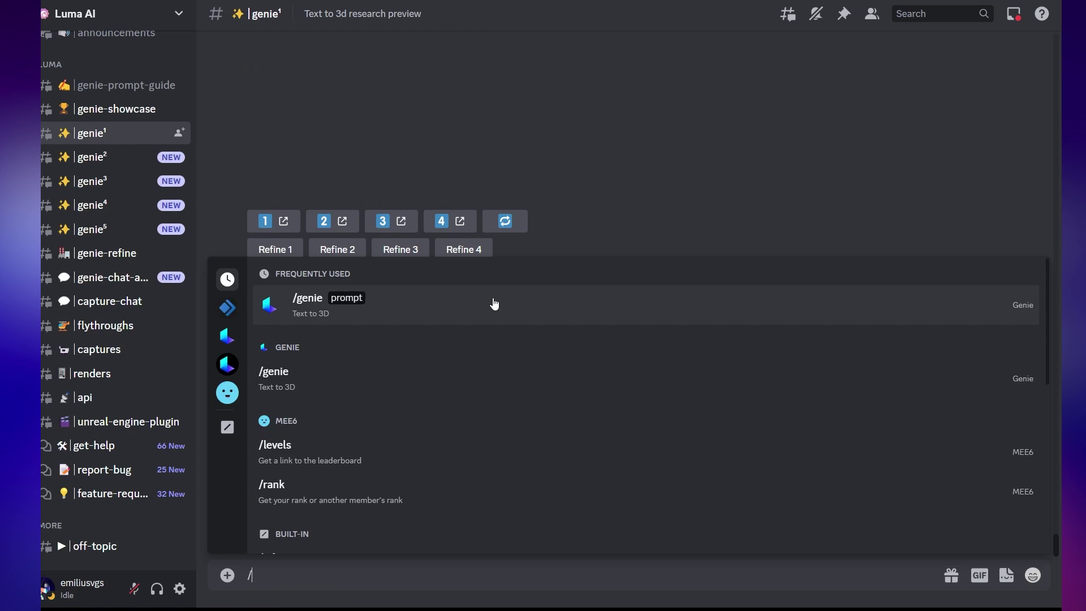
pyautogui.click(494, 298)
pyautogui.write('machu picchu mountain Wonder of the World, photorealistic, 4K')
pyautogui.press('Return')
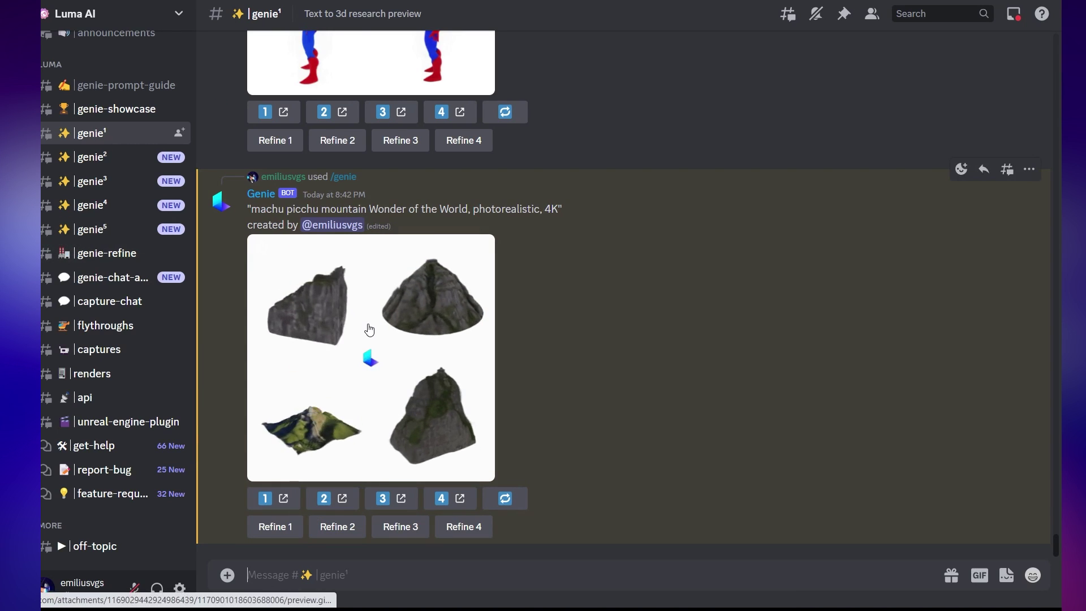
pyautogui.click(346, 371)
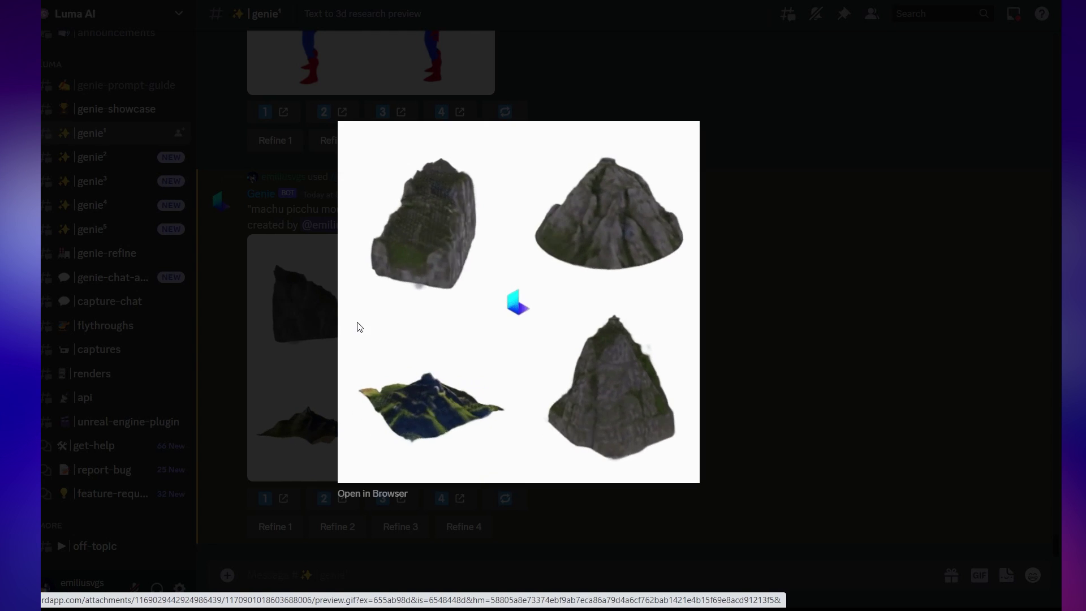
pyautogui.press('Escape')
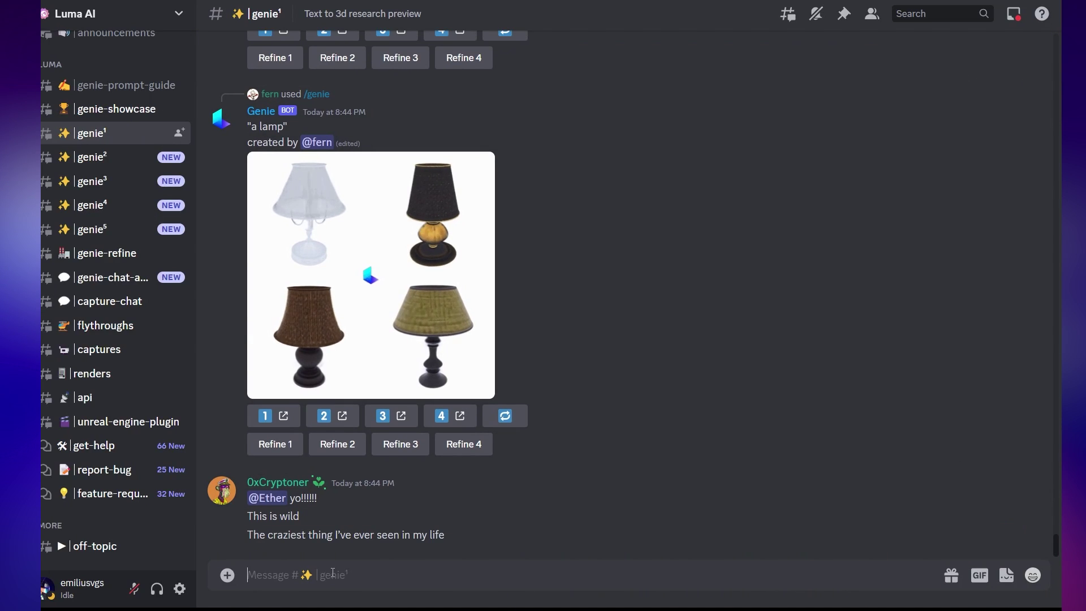
# Send /genie with the 'zombie michael jackson thriller videoclip' t-pose prompt
pyautogui.write('/')
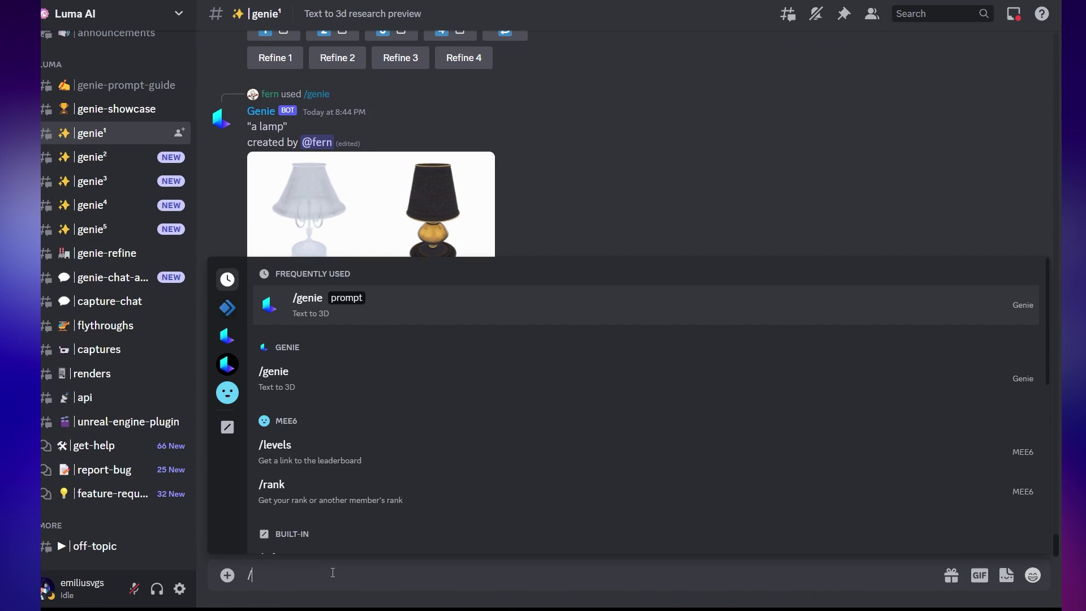
pyautogui.click(316, 306)
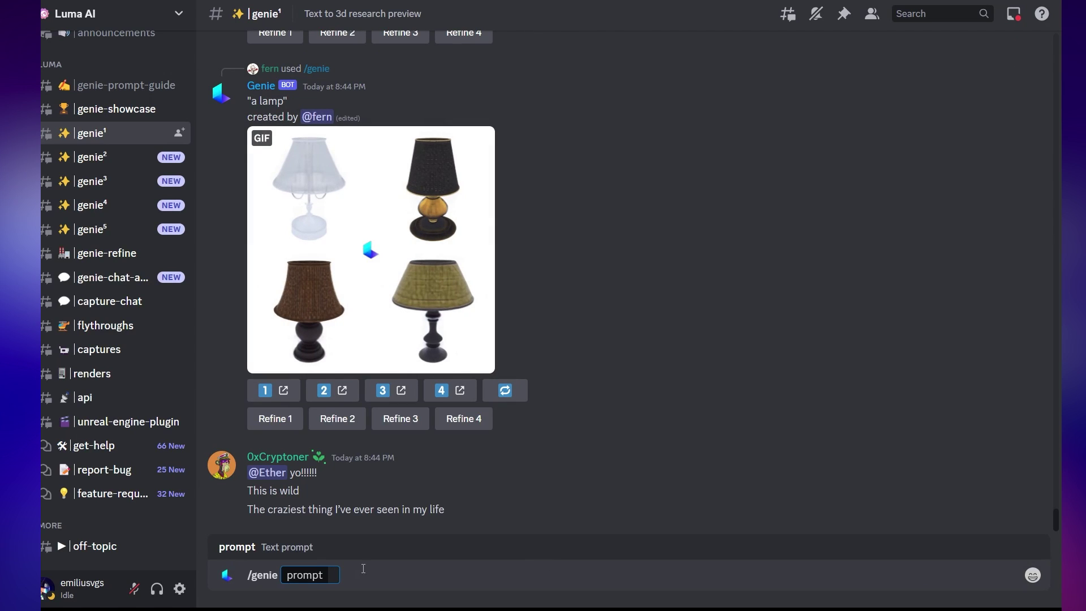
pyautogui.press('Return')
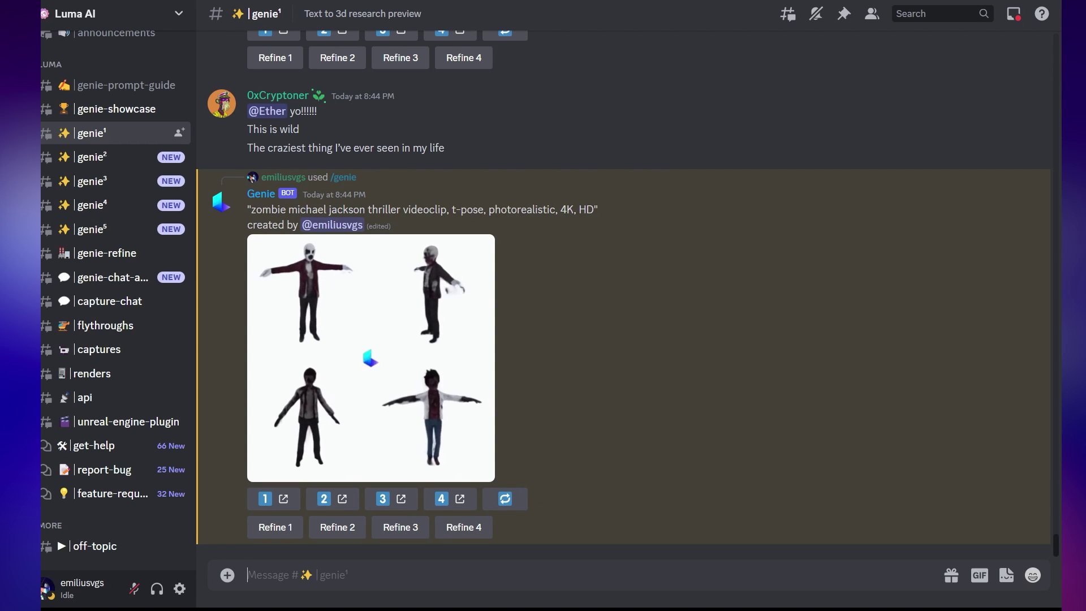
# Enlarge the zombie results, then recall the prompt and send a reworded version
pyautogui.click(305, 309)
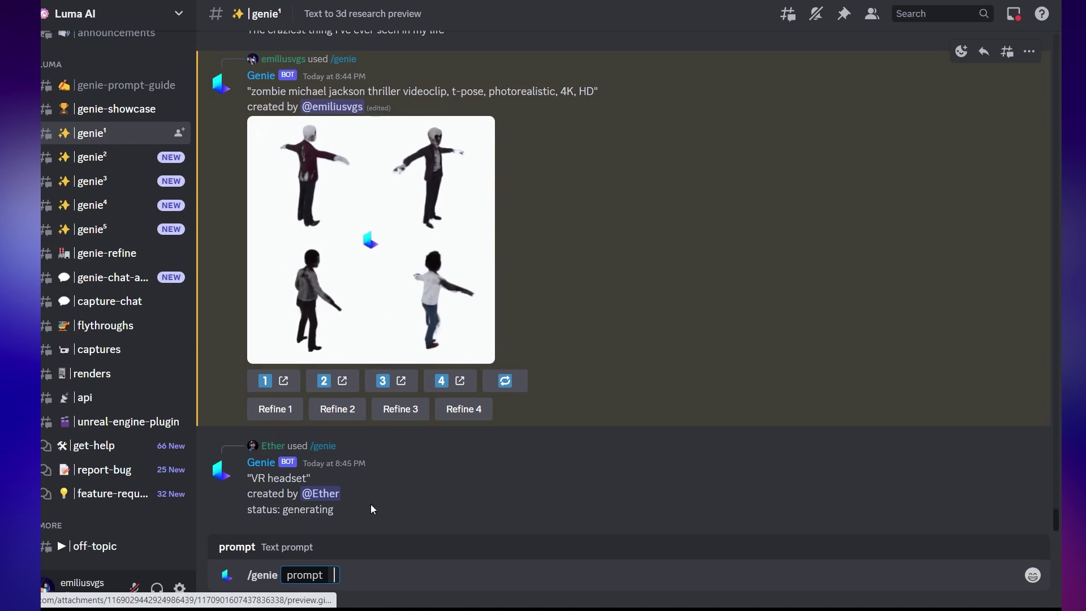
pyautogui.write('zombie michael jackson thriller videoclip, t-pose, photorealistic, 4K, HD')
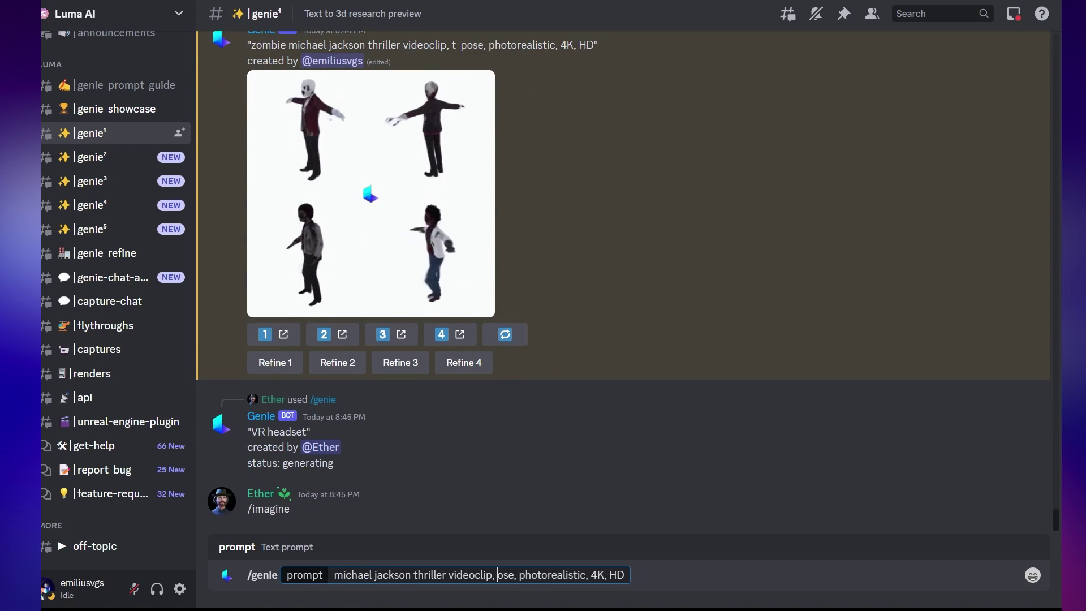
pyautogui.press('Return')
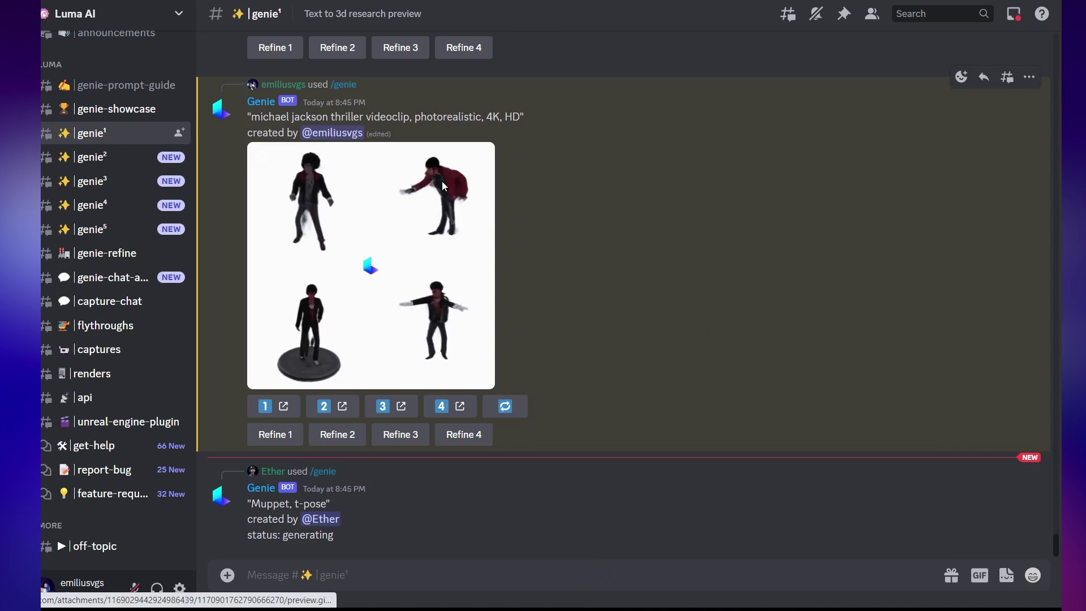
# Enlarge and close the dance-pose and red leather jacket result previews
pyautogui.click(443, 181)
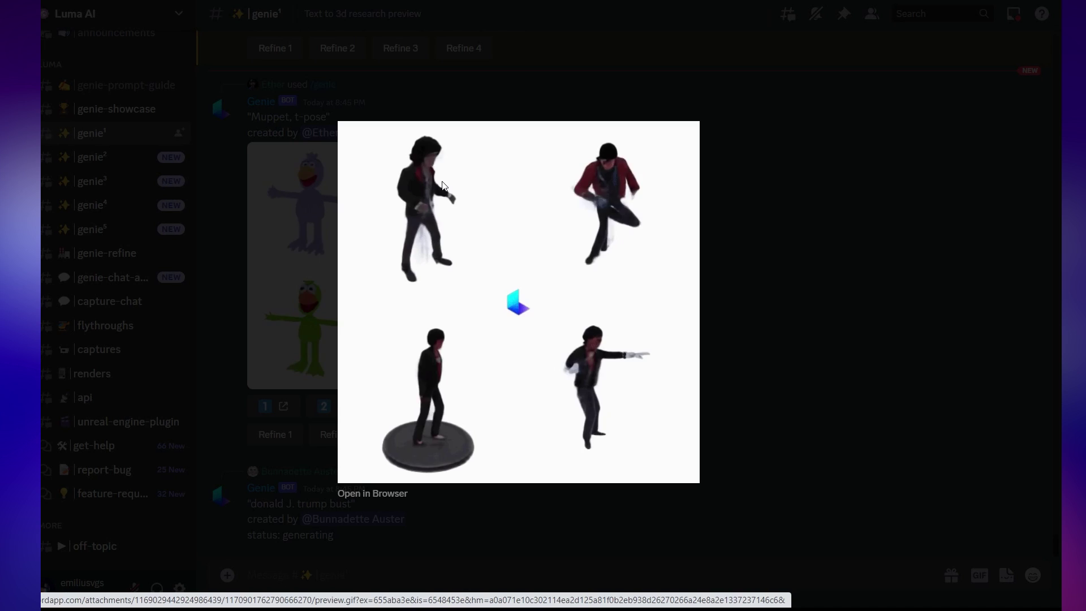
pyautogui.press('Escape')
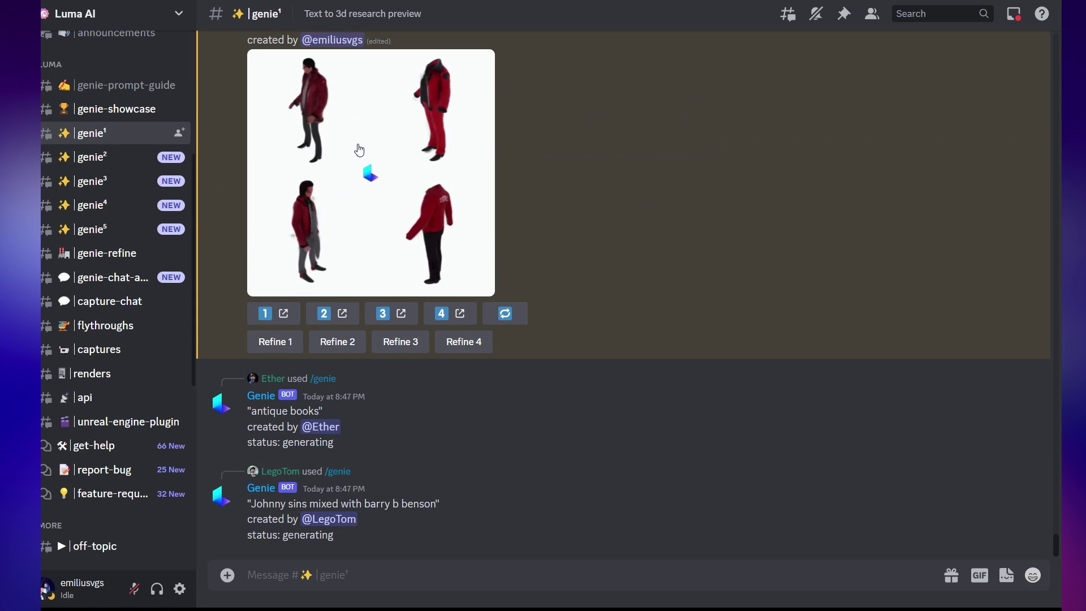
pyautogui.click(333, 106)
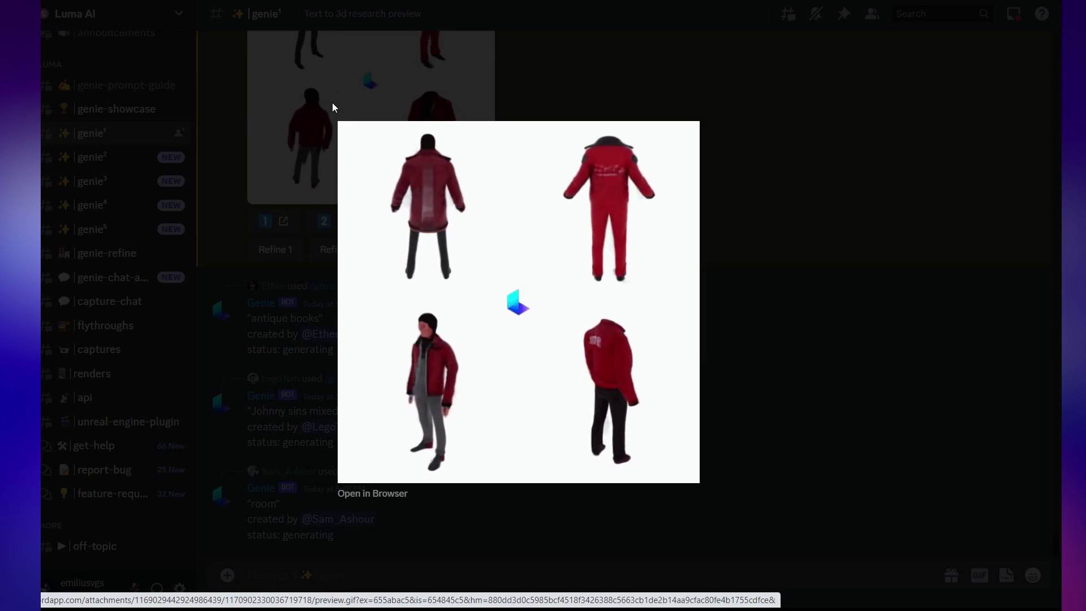
pyautogui.click(407, 572)
# Resend the Michael Jackson /genie prompt with 'videoclip' replaced by 'character'
pyautogui.write('/')
pyautogui.click(446, 312)
pyautogui.write('michael jackson thriller videoclip custome, red leather jacket, red pants, photorealistic, 4K, HD')
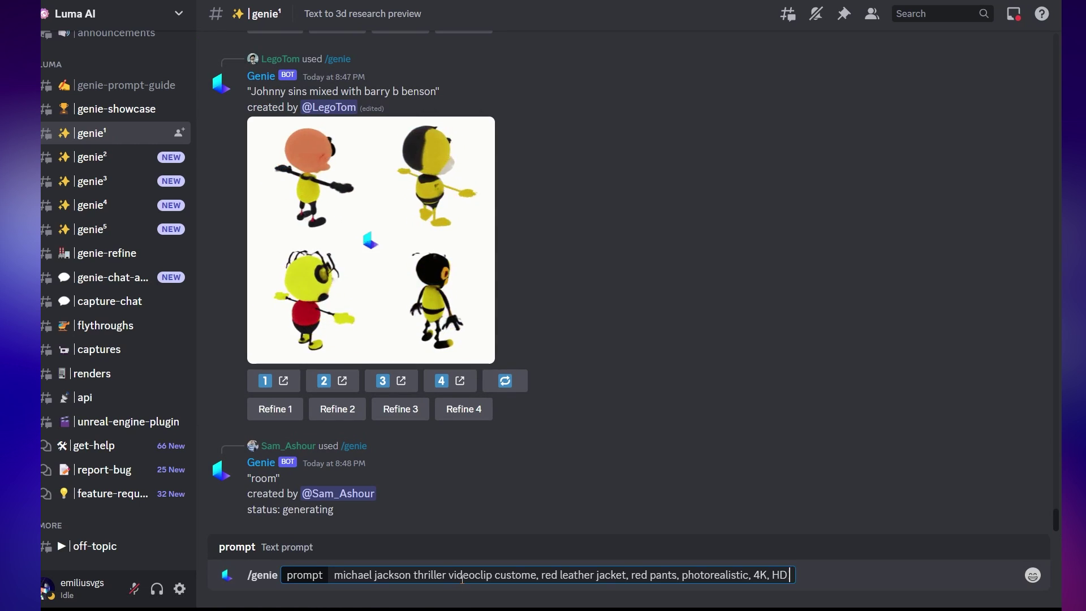
pyautogui.doubleClick(463, 575)
pyautogui.press('BackSpace')
pyautogui.write('character')
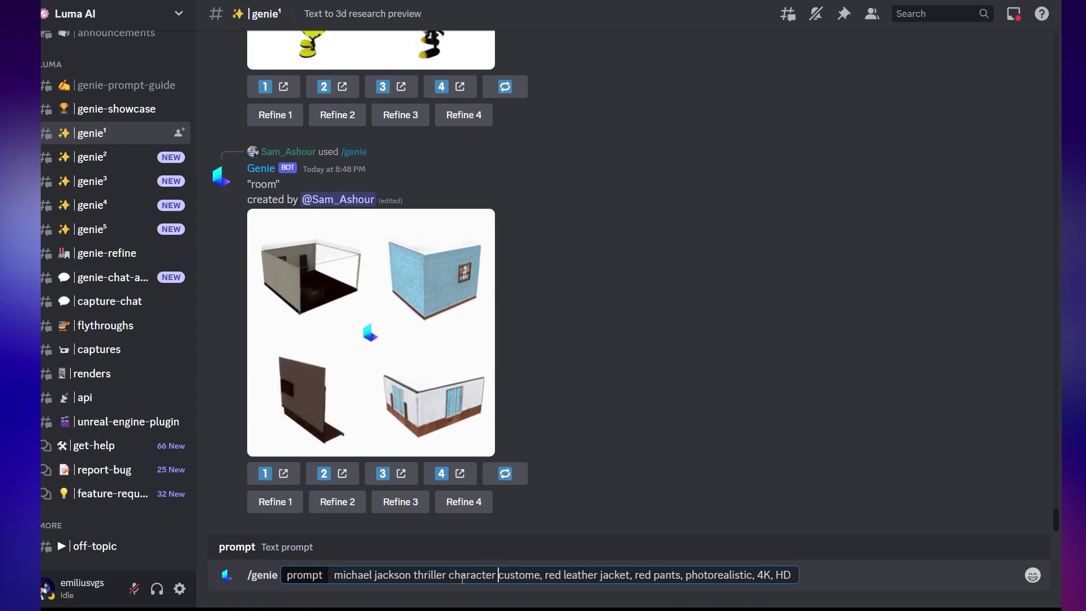
pyautogui.press('Return')
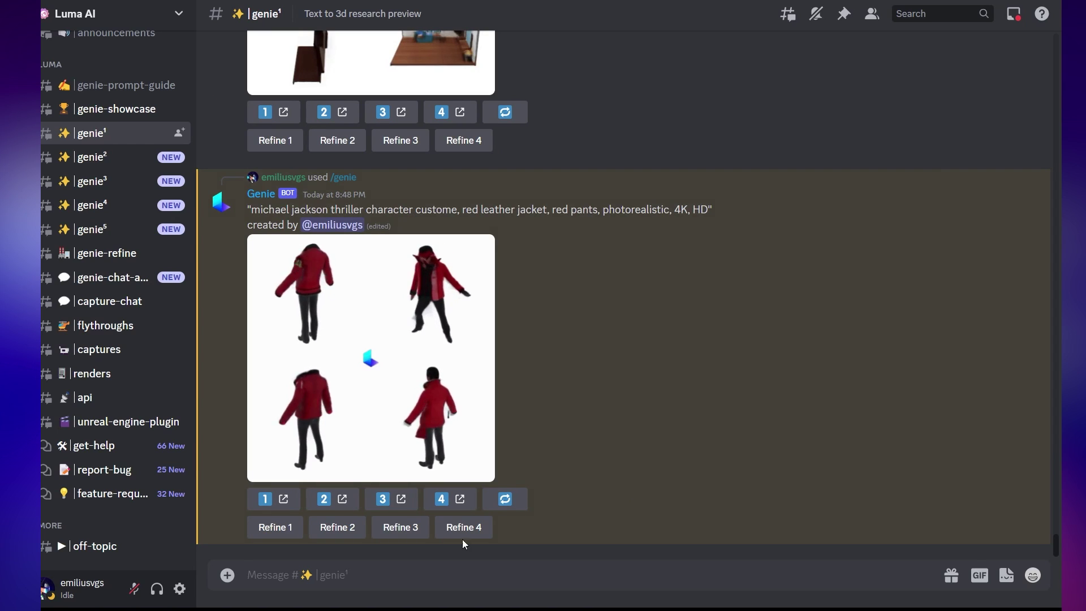
# Glance at the Michael Jackson preview, then send a /genie prompt for a Thriller red leather jacket with red pants, photorealistic, 4K, HD
pyautogui.click(381, 314)
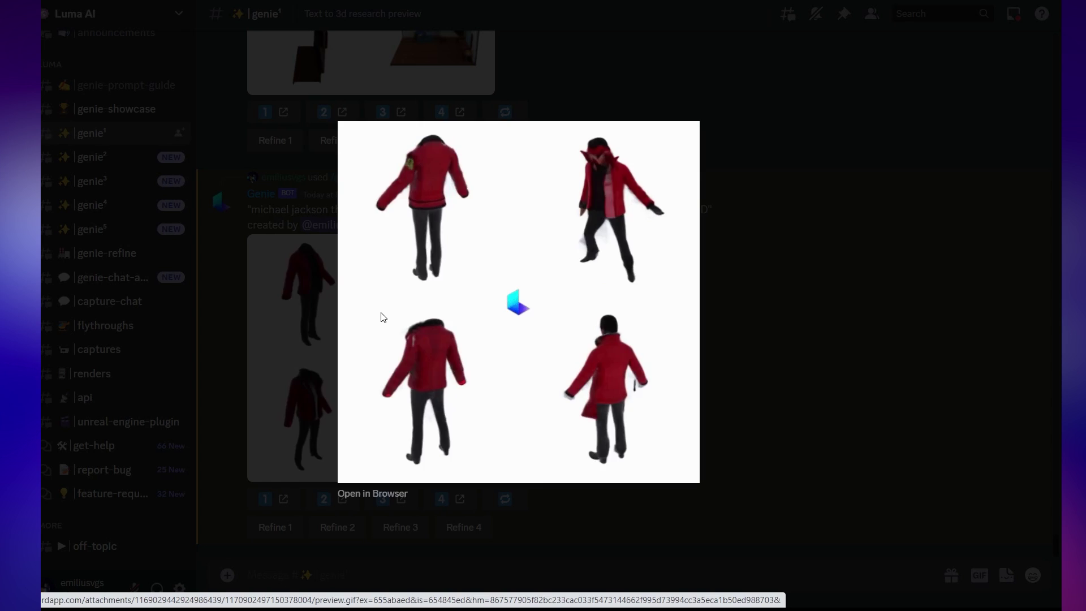
pyautogui.click(802, 296)
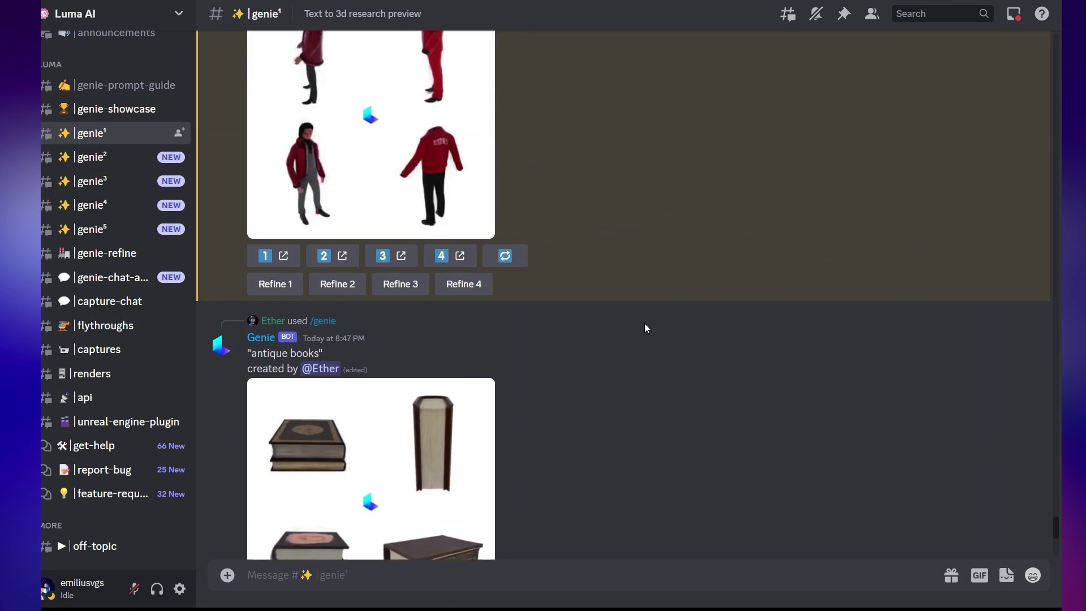
pyautogui.scroll(-5, 646, 326)
pyautogui.scroll(-3, 645, 327)
pyautogui.write('/genie prompt michael jackson thriller videoclip custome, red leather jacket, red pants, photorealistic, 4K, HD')
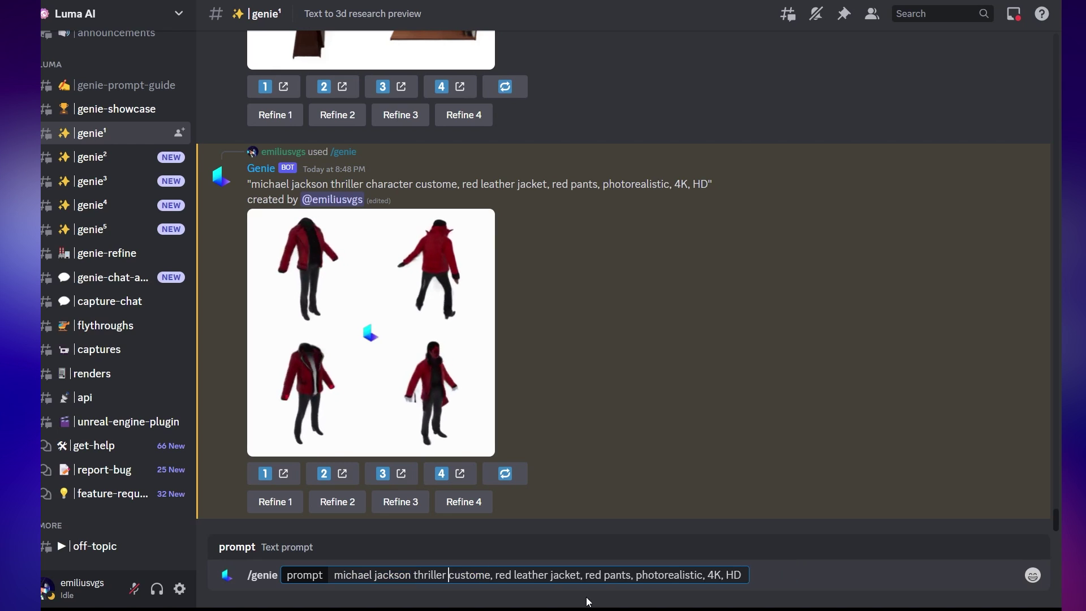
pyautogui.press('Return')
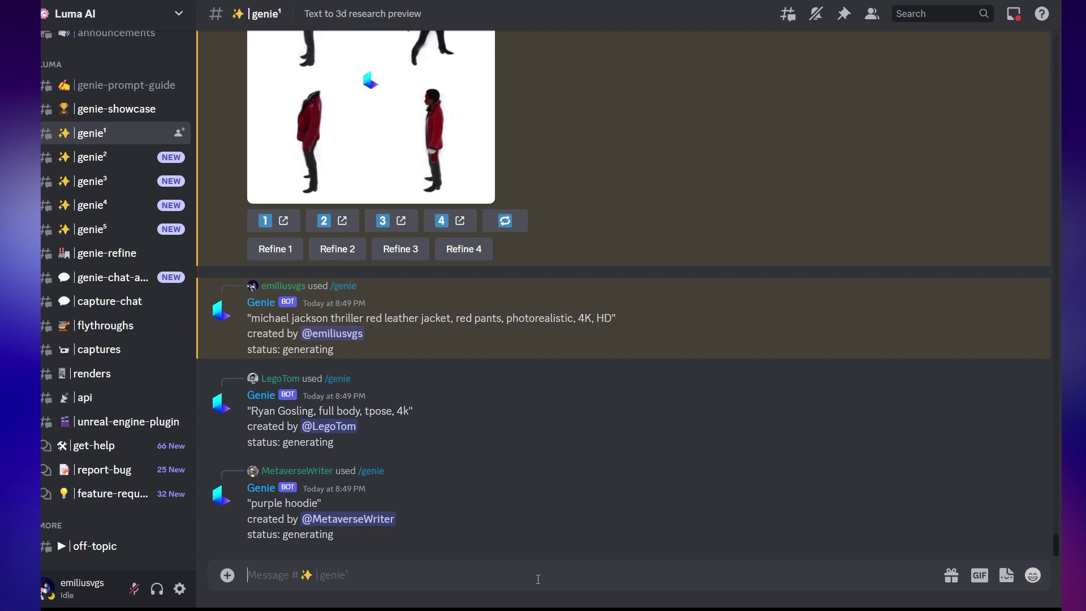
# Enlarge and inspect the four red leather jacket previews, then switch to the genie-refine channel
pyautogui.scroll(3, 616, 412)
pyautogui.scroll(3, 616, 412)
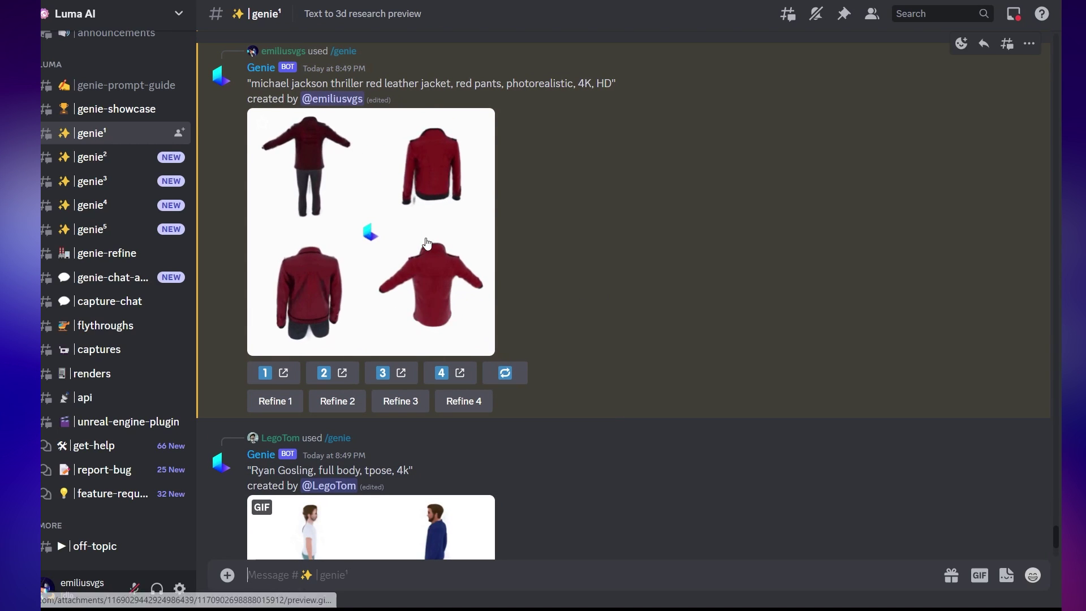
pyautogui.click(428, 243)
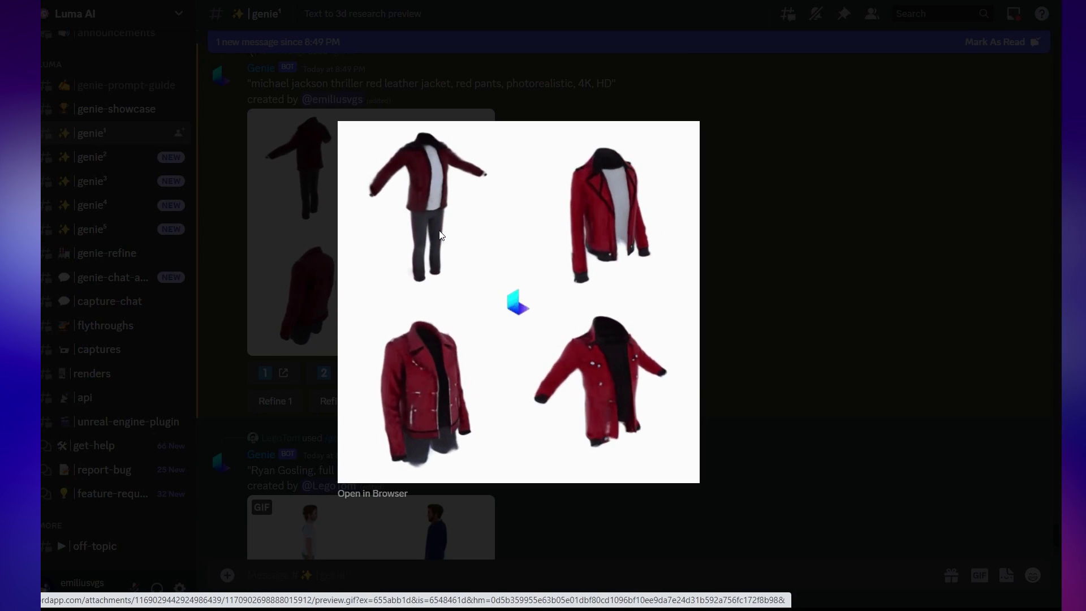
pyautogui.click(684, 359)
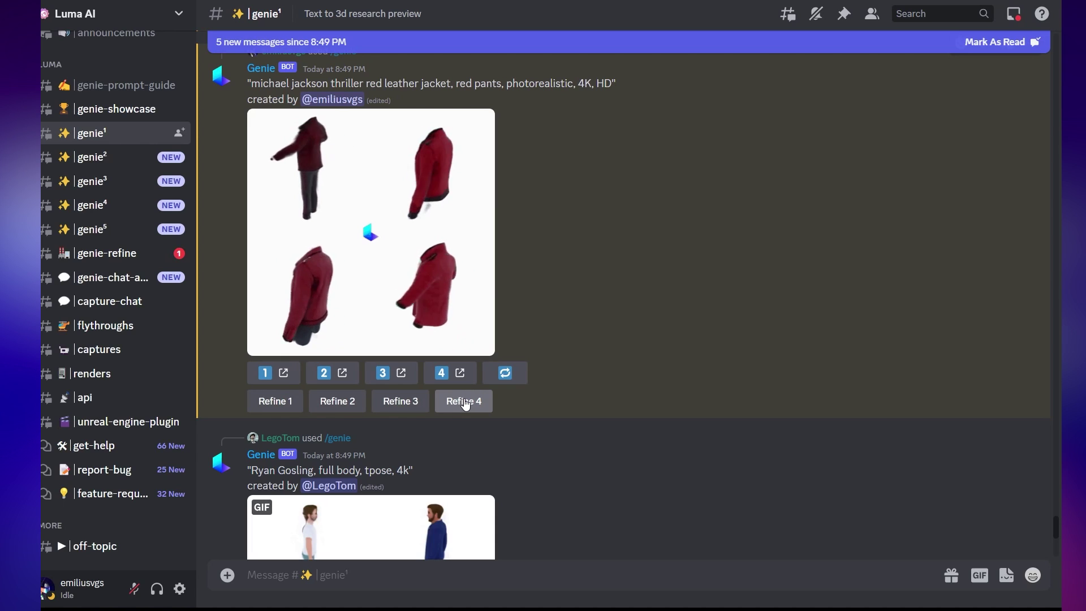
pyautogui.click(132, 264)
# Jump to the latest genie-refine messages showing the refined red leather jacket
pyautogui.click(1003, 551)
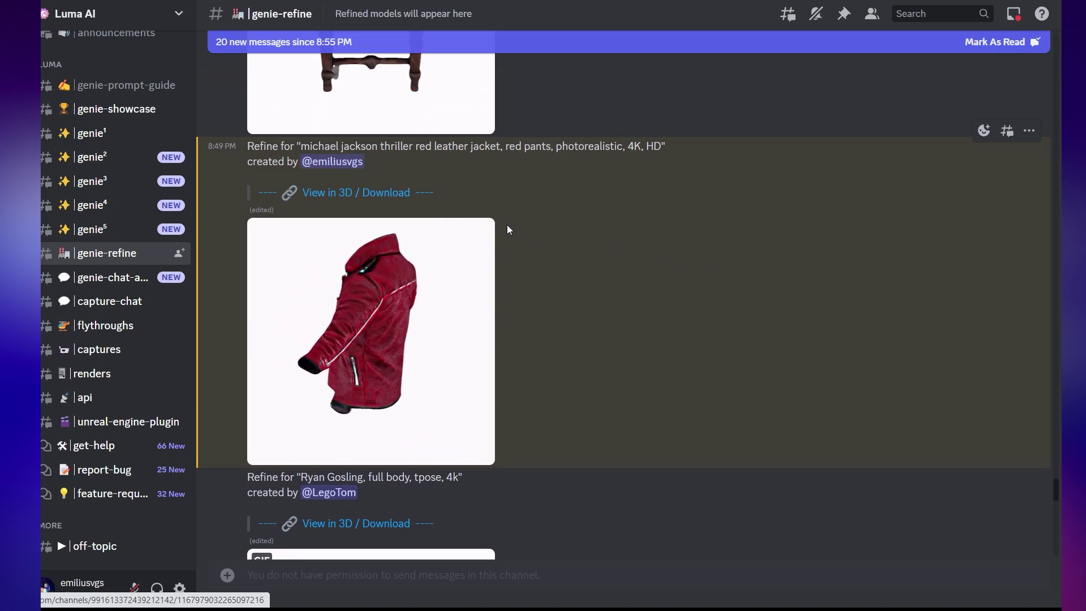
# View the refined jacket in 3D, zooming in and rotating it to front, side and back
pyautogui.click(370, 192)
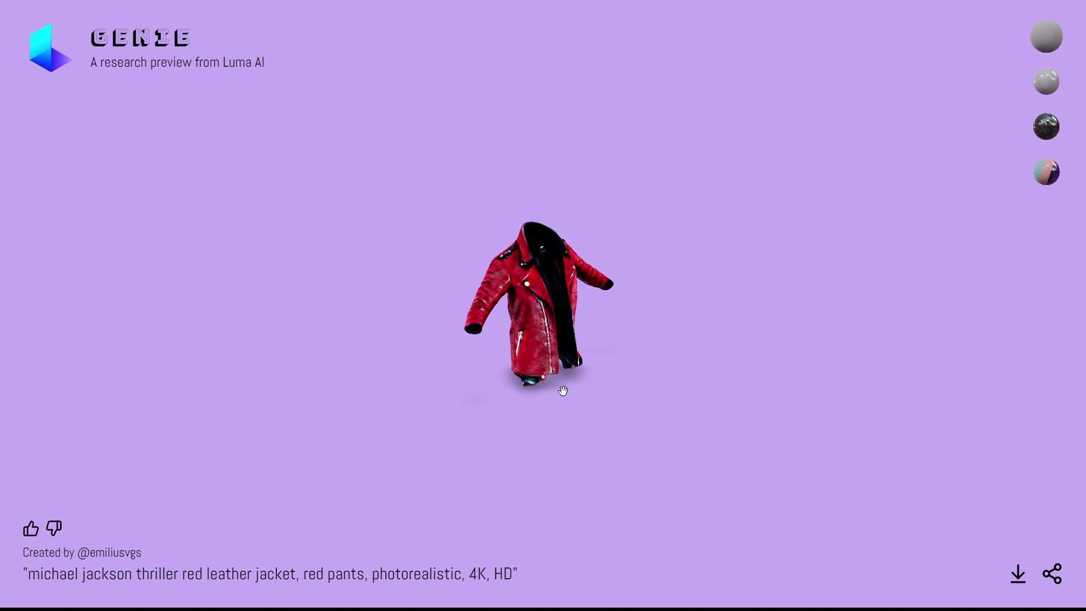
pyautogui.scroll(3, 623, 433)
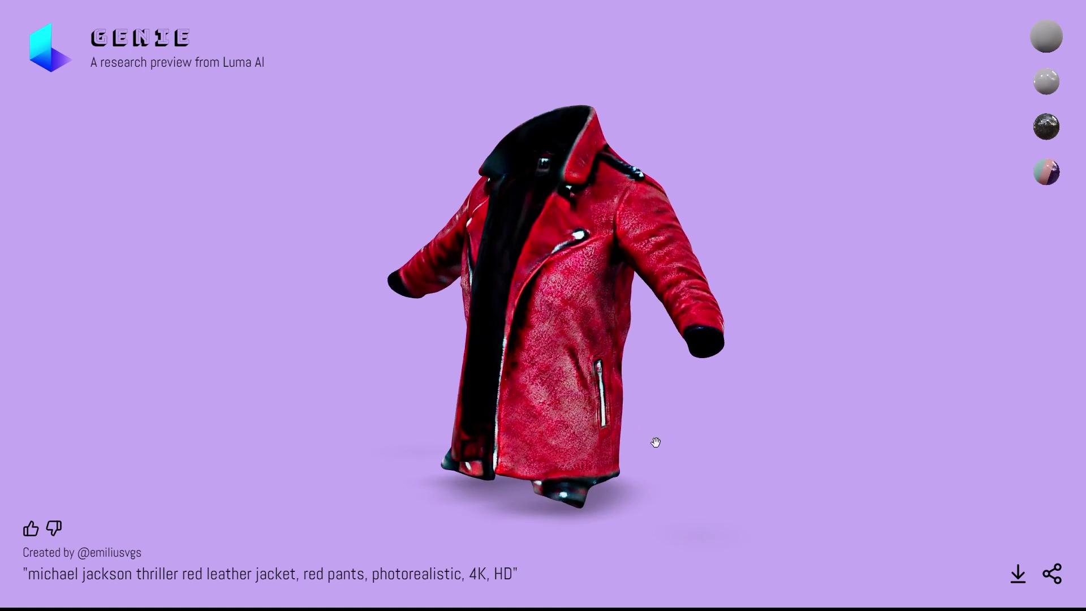
pyautogui.scroll(2, 650, 441)
pyautogui.scroll(3, 580, 431)
pyautogui.moveTo(580, 431); pyautogui.dragTo(683, 468)
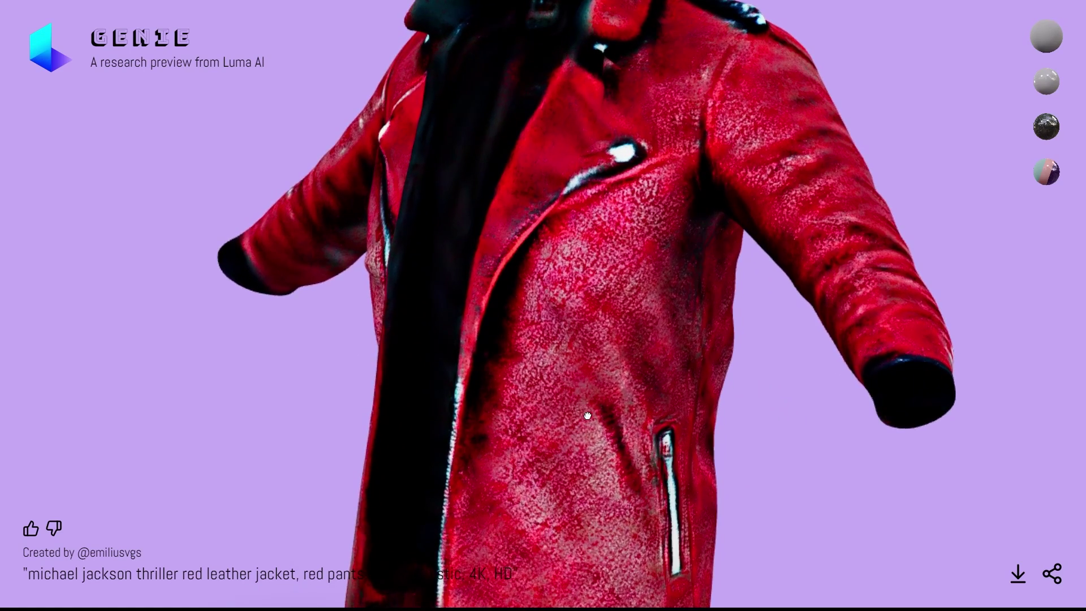
pyautogui.scroll(-3, 683, 467)
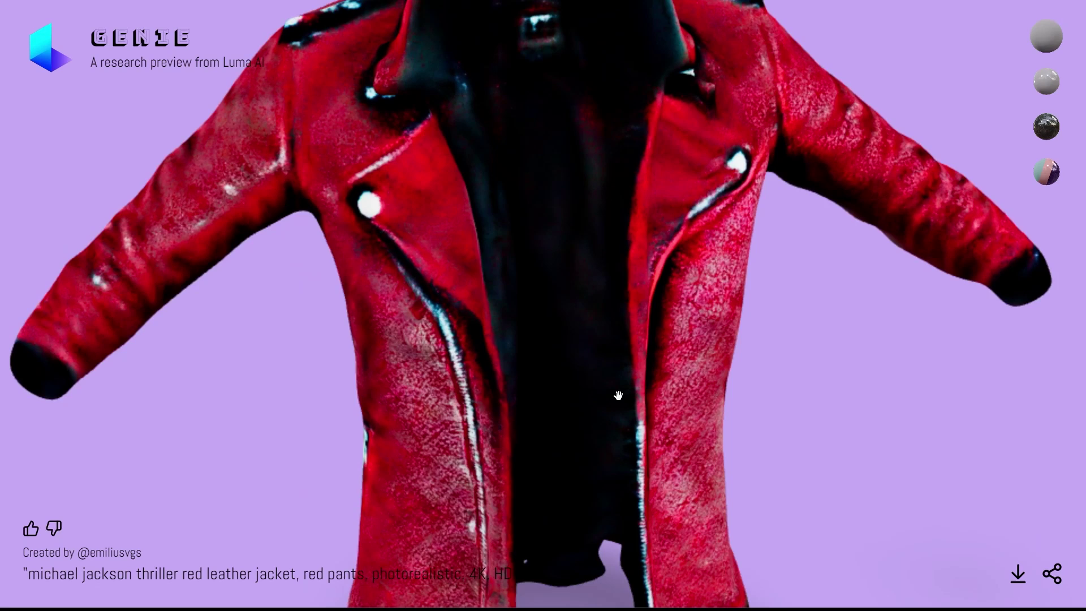
pyautogui.scroll(-5, 588, 430)
pyautogui.moveTo(490, 393); pyautogui.dragTo(615, 401)
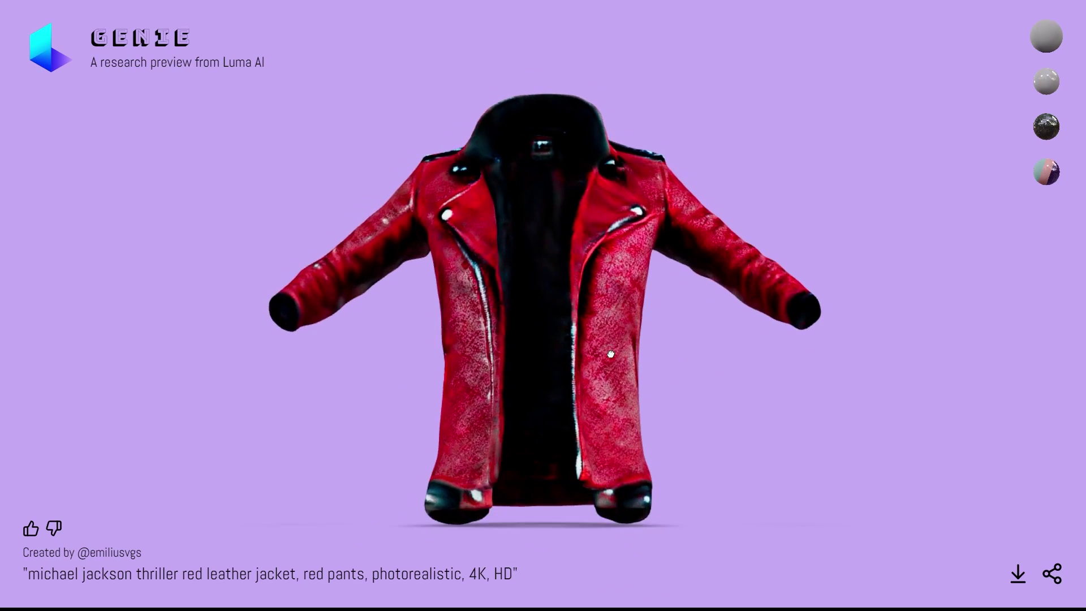
pyautogui.scroll(-5, 611, 396)
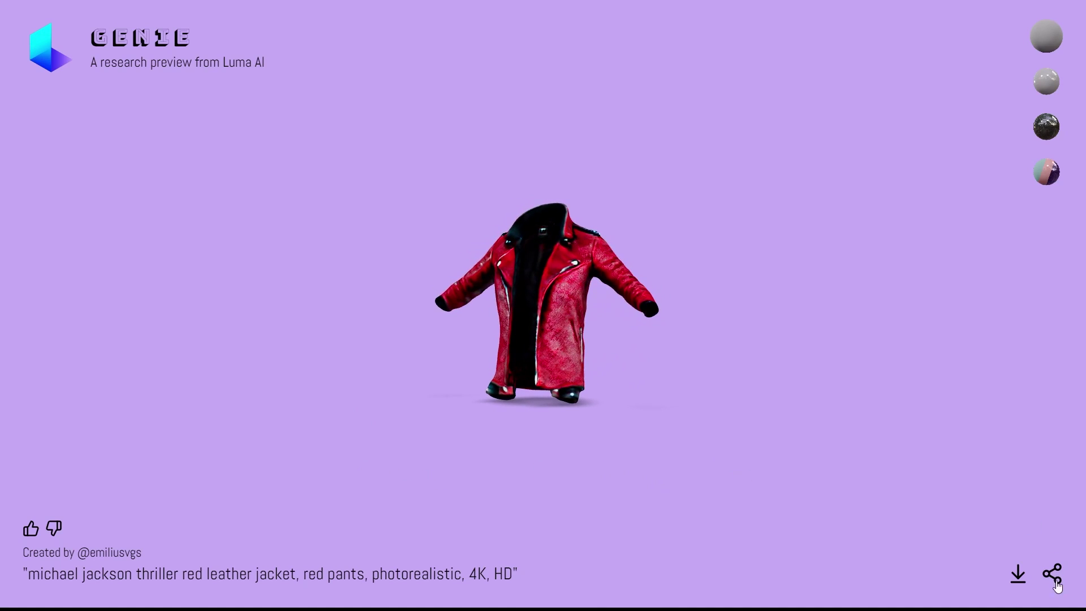
# Download the jacket 3D model and orbit the Santa sleigh to a rear view from above
pyautogui.click(1017, 576)
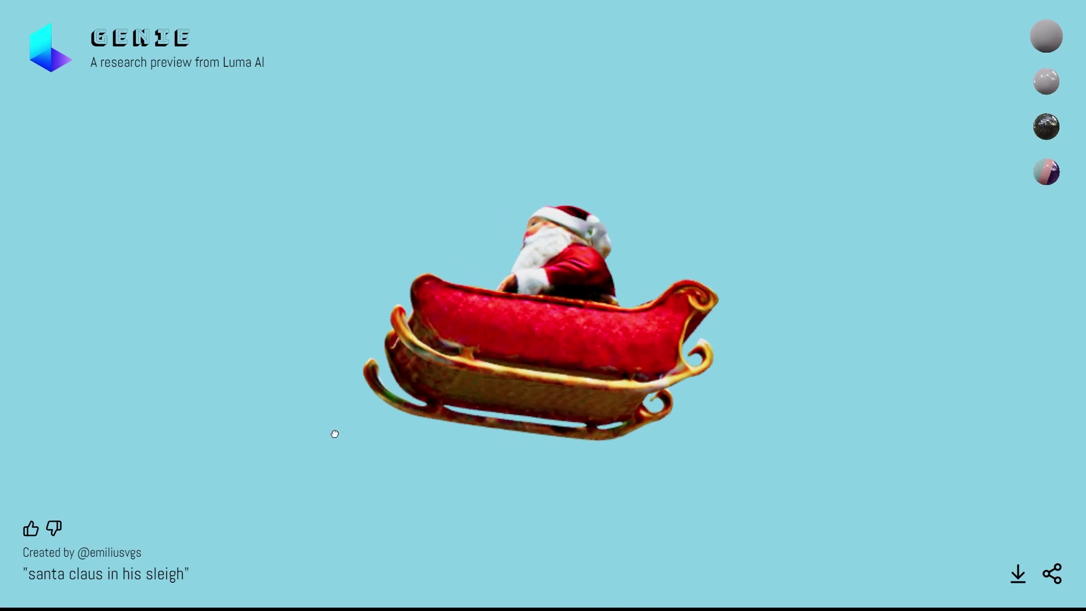
pyautogui.moveTo(649, 457); pyautogui.dragTo(304, 513)
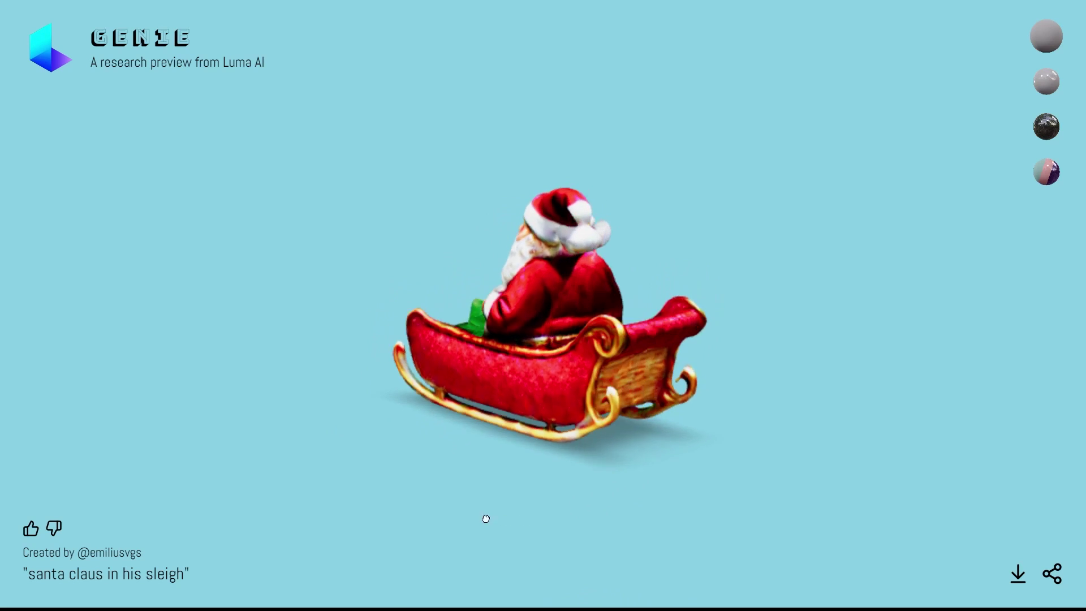
pyautogui.scroll(-2, 590, 470)
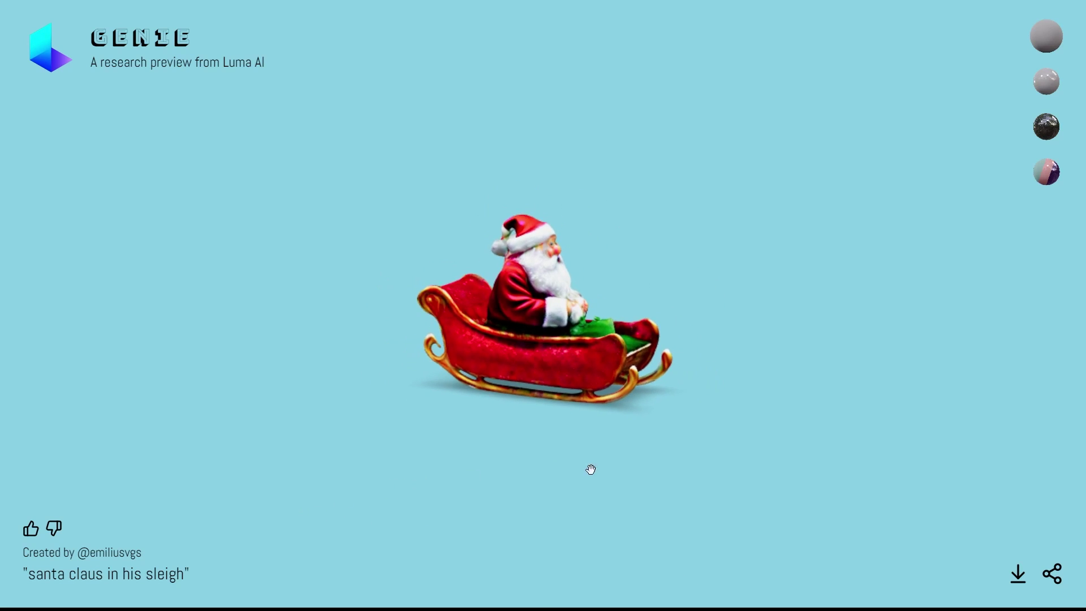
# Preview the sleigh in Metal, Plastic and Default materials, ending on Plastic, rotating between each
pyautogui.click(1044, 137)
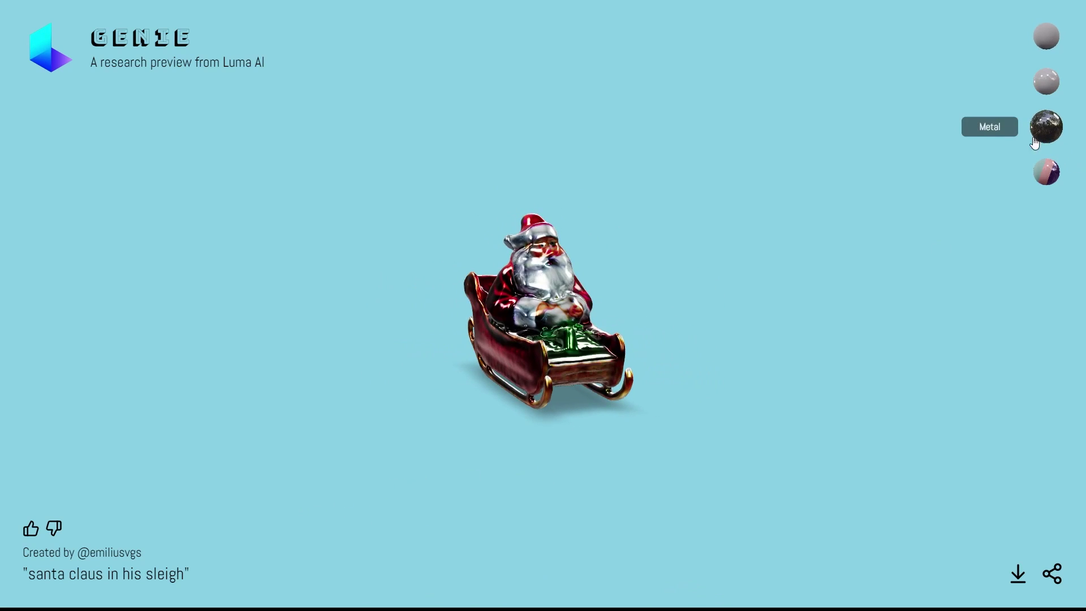
pyautogui.moveTo(873, 301)
pyautogui.mouseDown()
pyautogui.moveTo(735, 347)
pyautogui.moveTo(681, 346)
pyautogui.mouseUp()
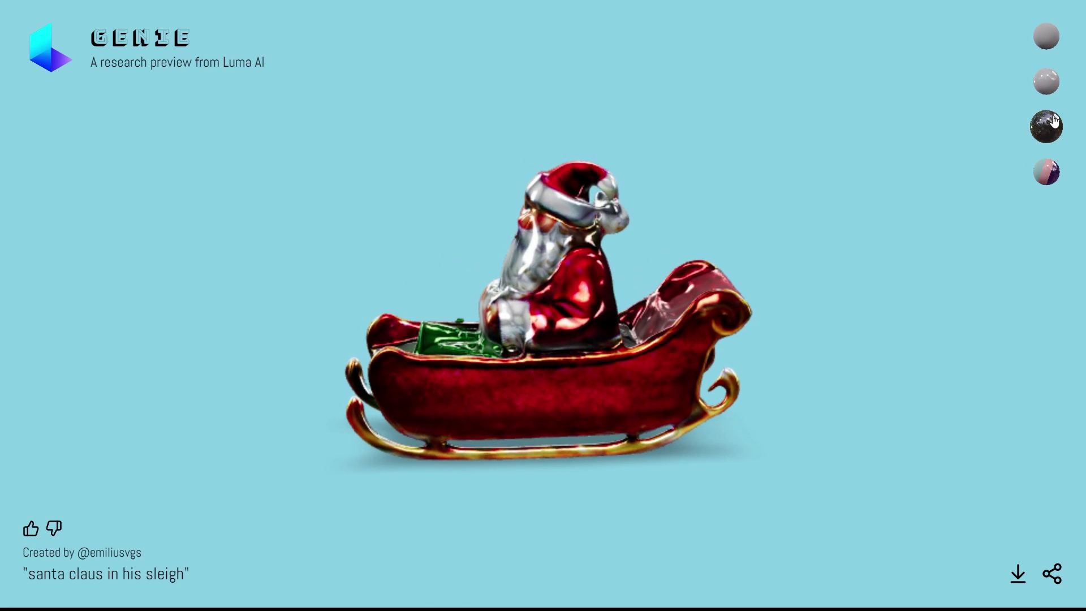
pyautogui.click(1046, 81)
pyautogui.moveTo(689, 393); pyautogui.dragTo(741, 382)
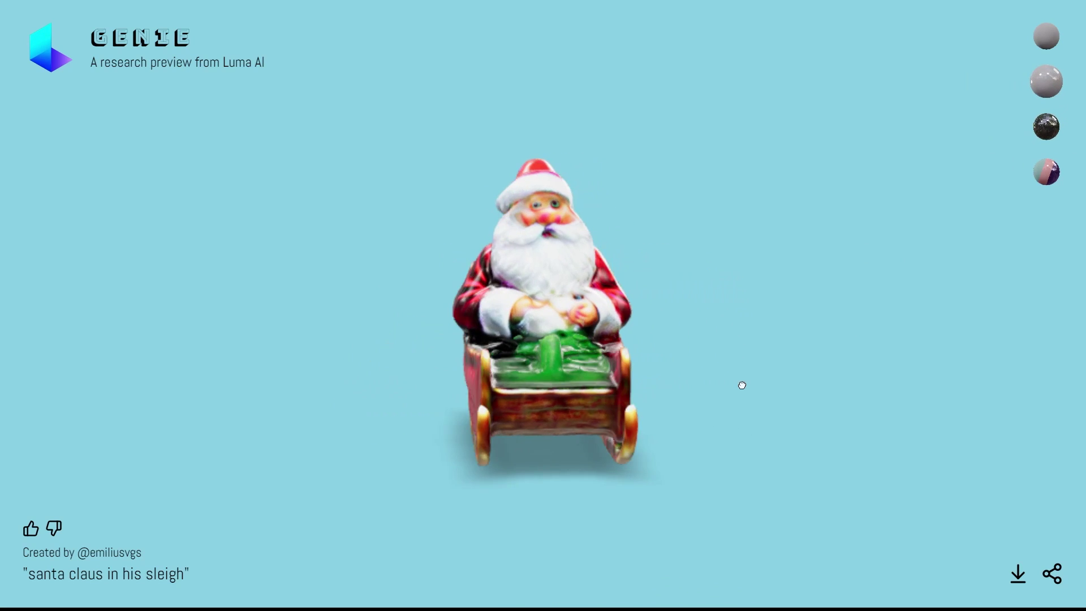
pyautogui.click(1044, 40)
pyautogui.click(1047, 86)
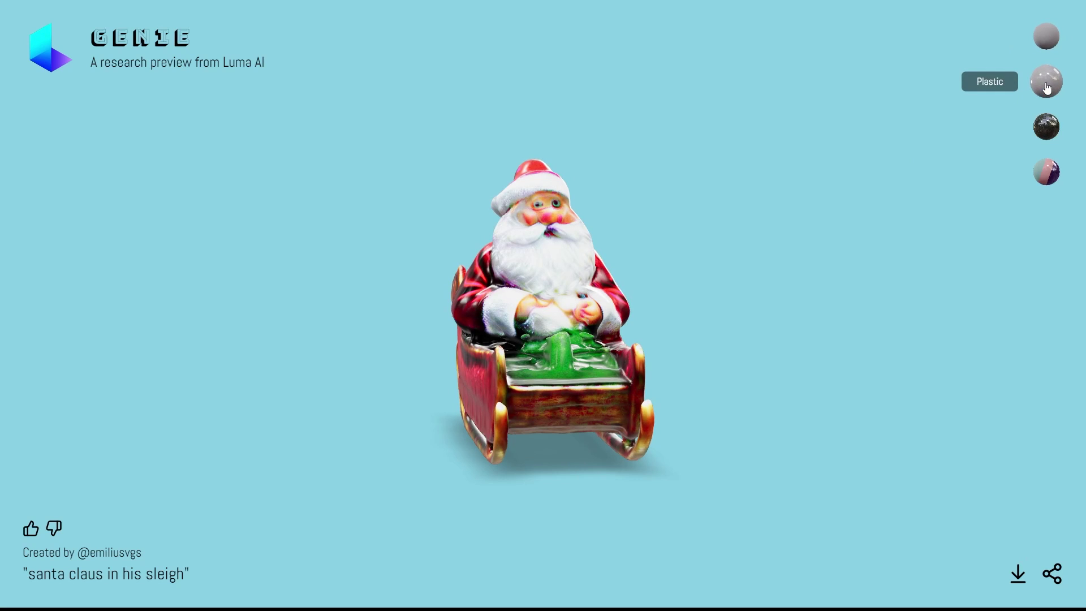
pyautogui.moveTo(783, 351)
pyautogui.mouseDown()
pyautogui.moveTo(479, 354)
pyautogui.moveTo(474, 442)
pyautogui.mouseUp()
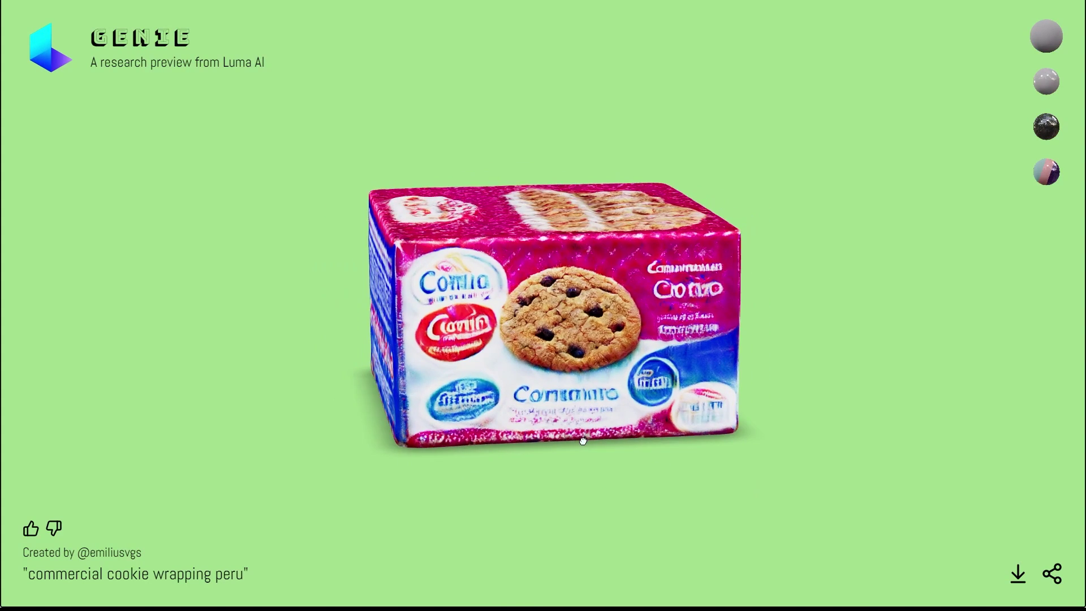
# Download the cookie box 3D model and orbit it to view its top and cookie-printed sides
pyautogui.scroll(-5, 622, 458)
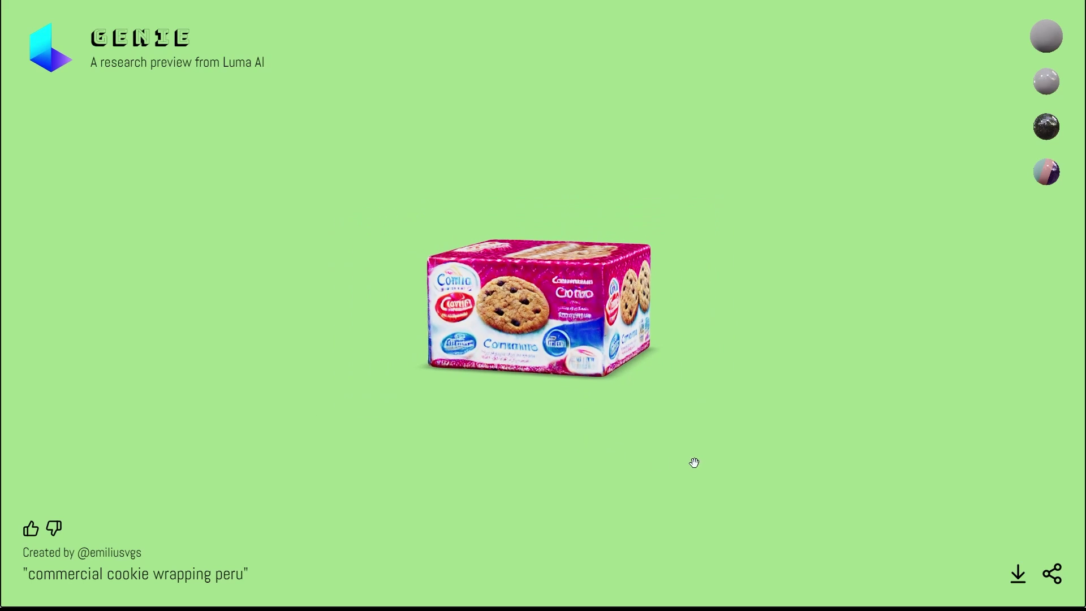
pyautogui.click(1018, 574)
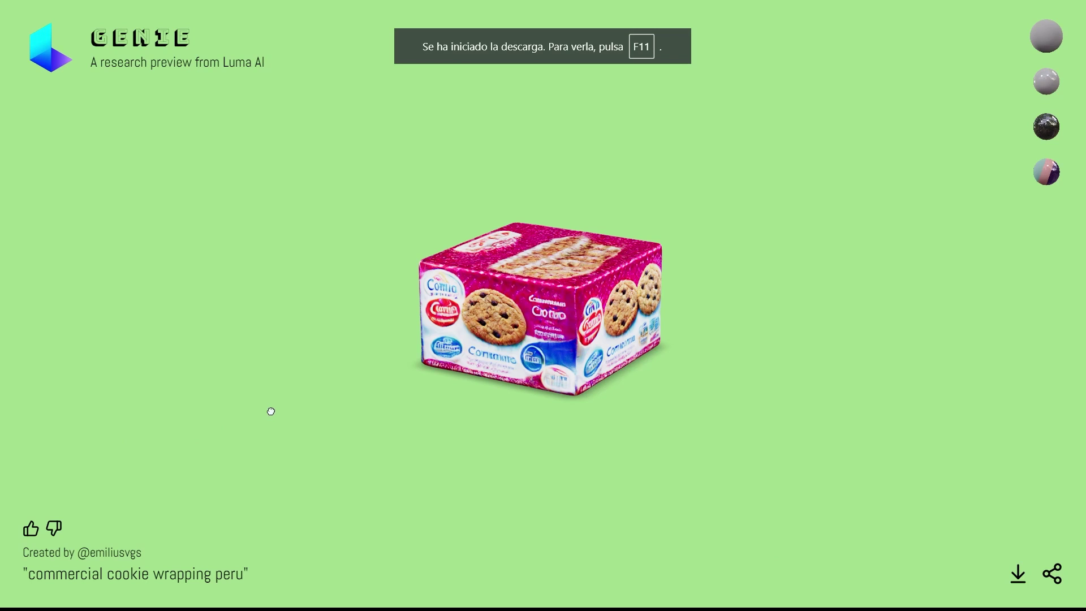
pyautogui.moveTo(271, 411); pyautogui.dragTo(330, 393)
pyautogui.moveTo(318, 472); pyautogui.dragTo(323, 496)
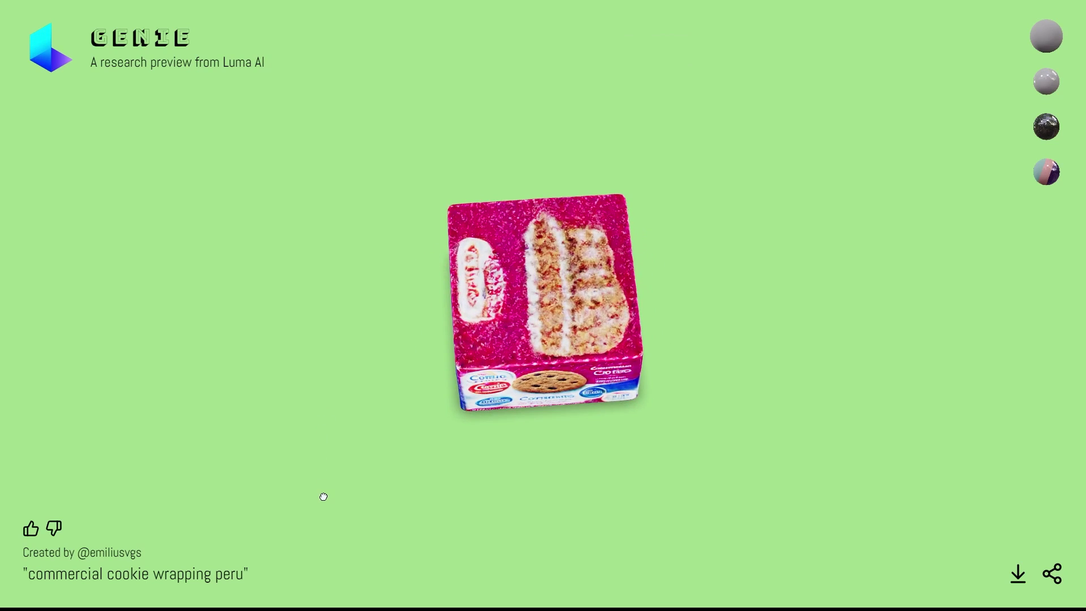
pyautogui.moveTo(693, 497)
pyautogui.mouseDown()
pyautogui.moveTo(477, 434)
pyautogui.moveTo(439, 396)
pyautogui.moveTo(596, 402)
pyautogui.moveTo(700, 427)
pyautogui.moveTo(785, 465)
pyautogui.moveTo(699, 470)
pyautogui.mouseUp()
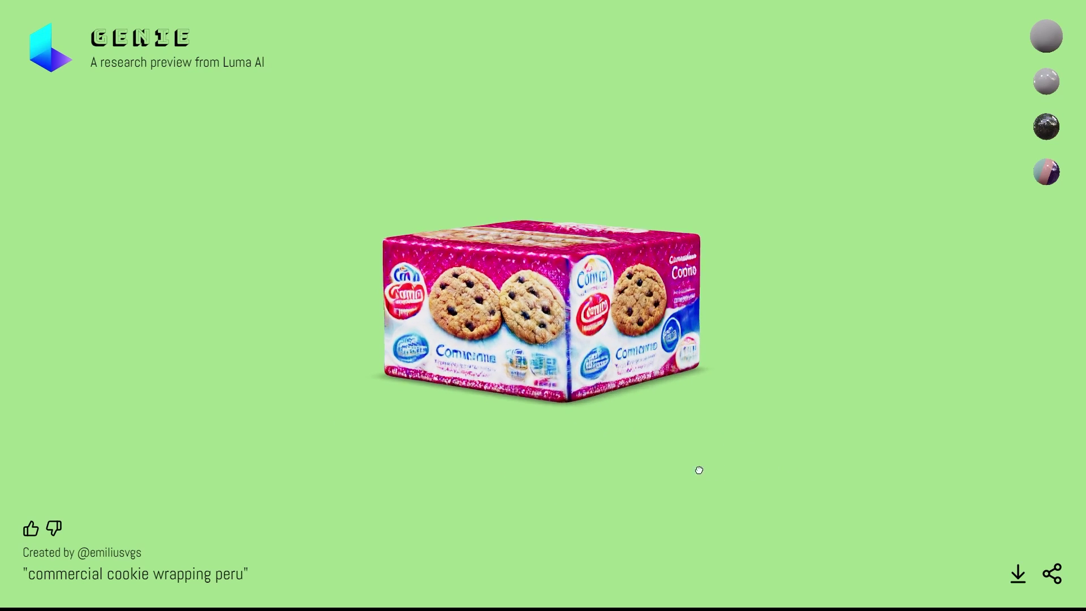